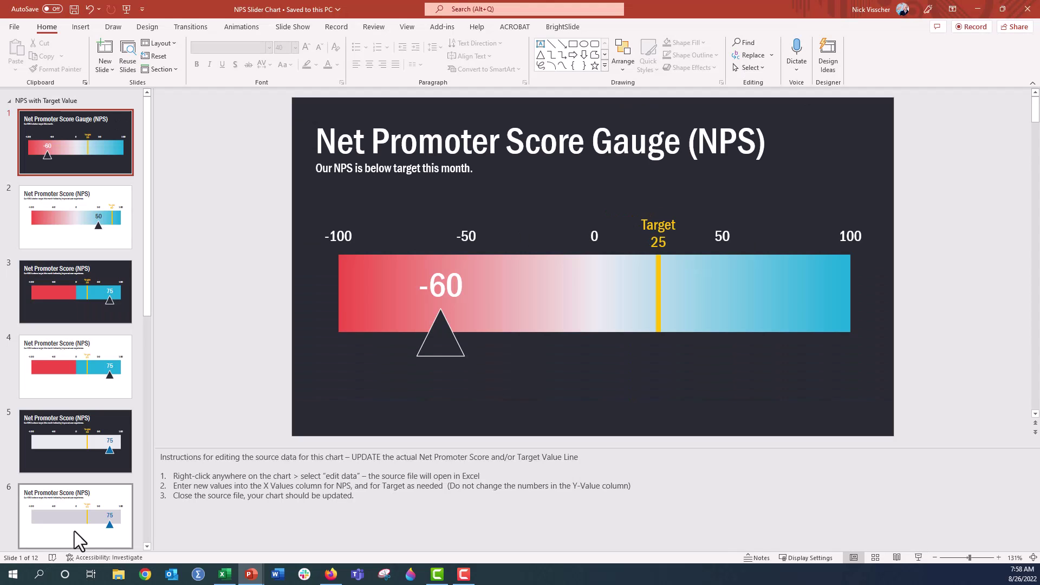
Set the gauge deck aside, close Design Ideas, and choose an X Y (Scatter) chart for the blank slide.
click(974, 13)
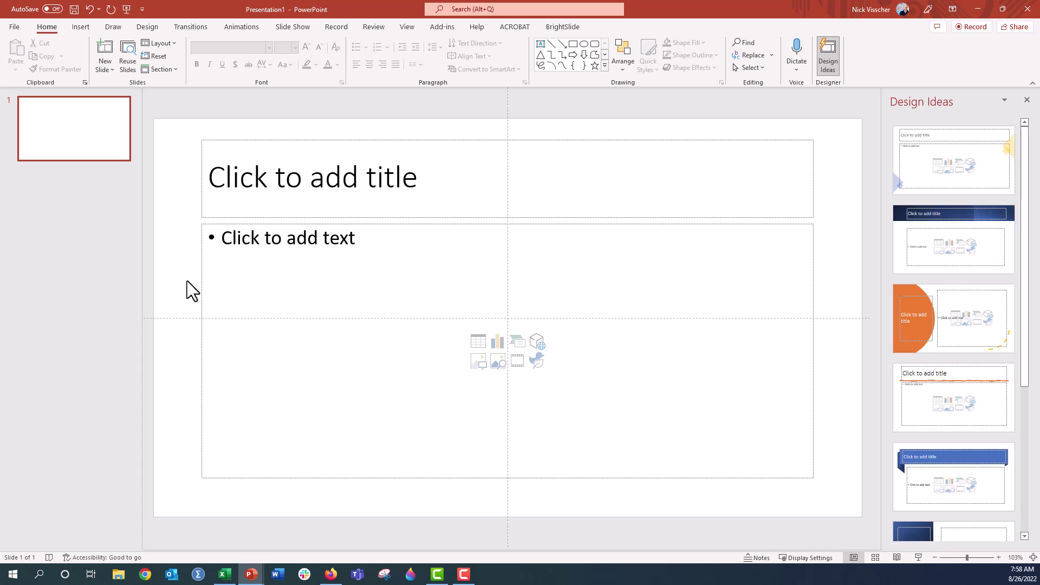
click(1028, 101)
click(590, 348)
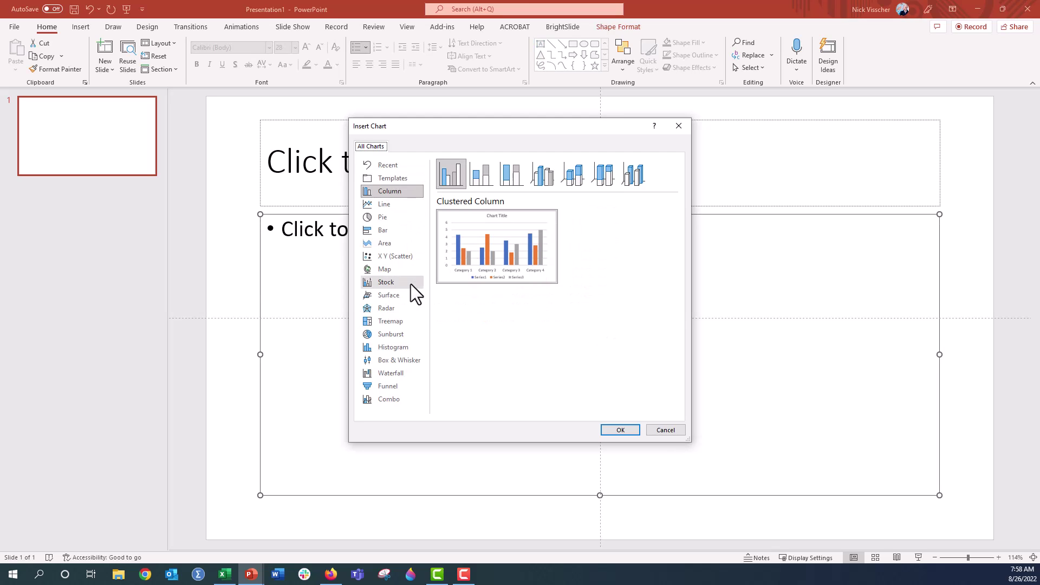
click(403, 258)
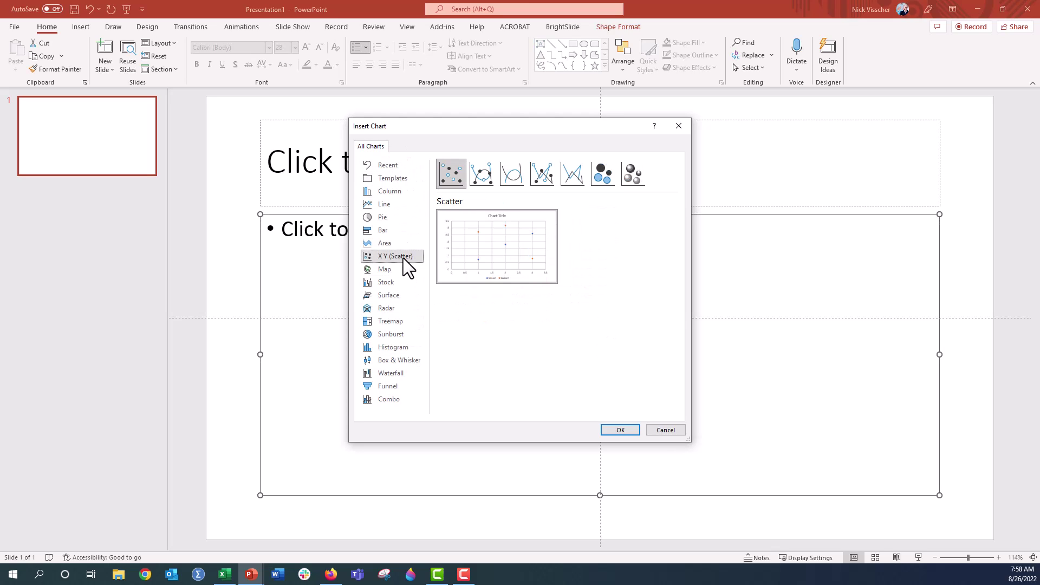
mouse_move(528, 246)
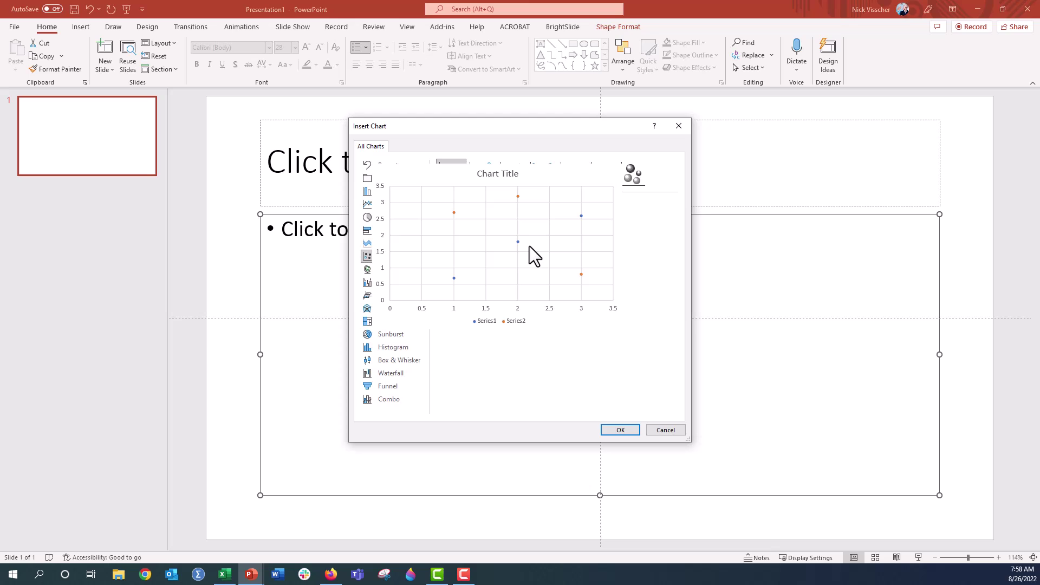
Insert the scatter chart and add a new label column A before the X-Values.
click(613, 430)
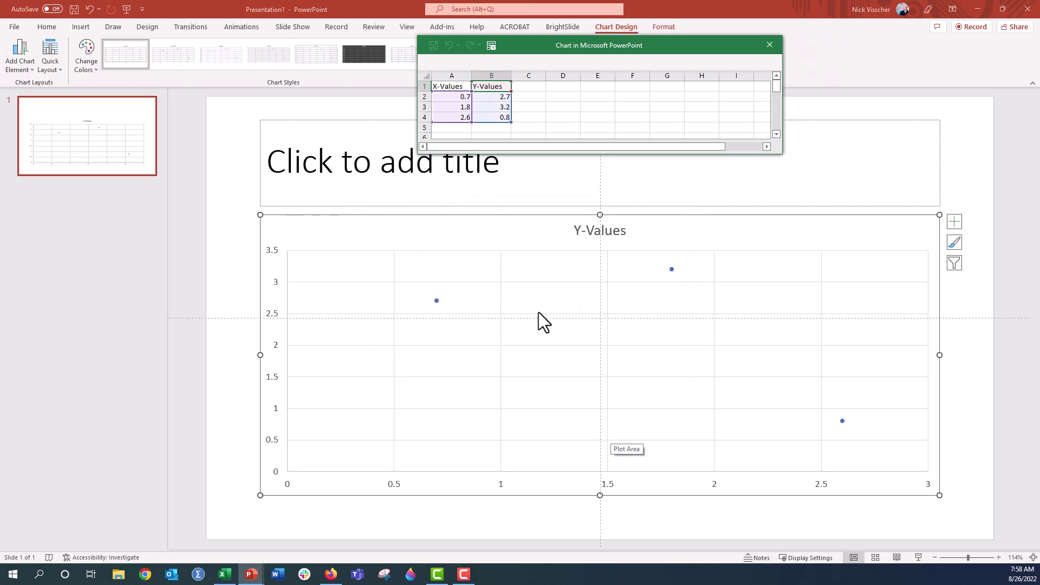
click(453, 75)
right_click(453, 77)
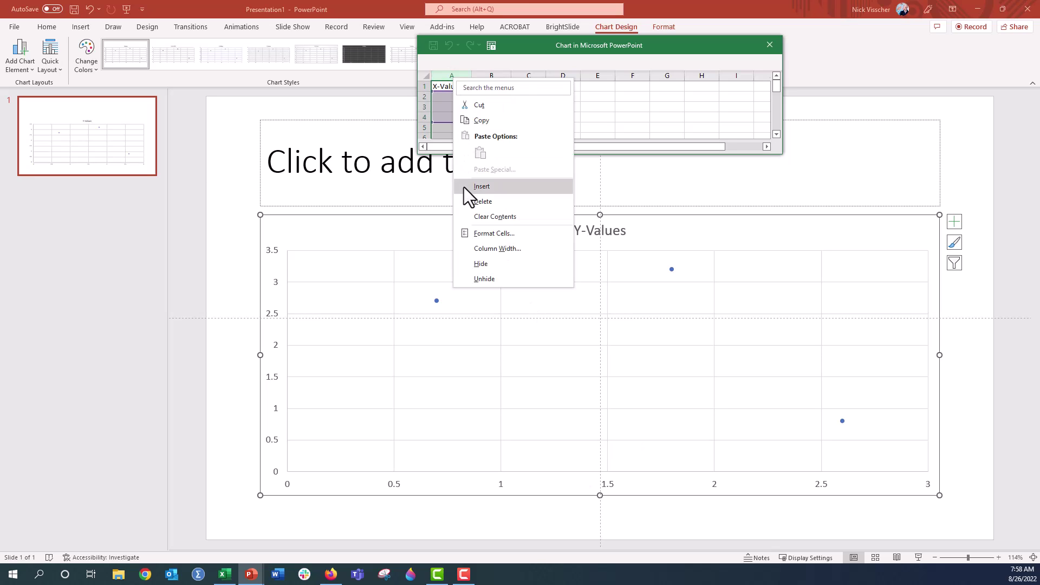
click(465, 186)
click(443, 97)
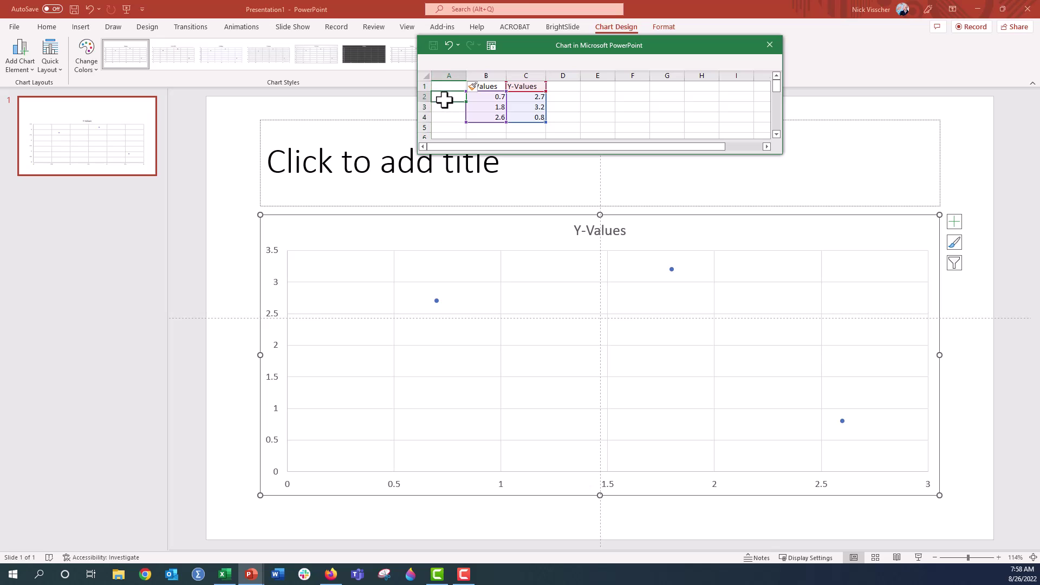
text(N)
key(Return)
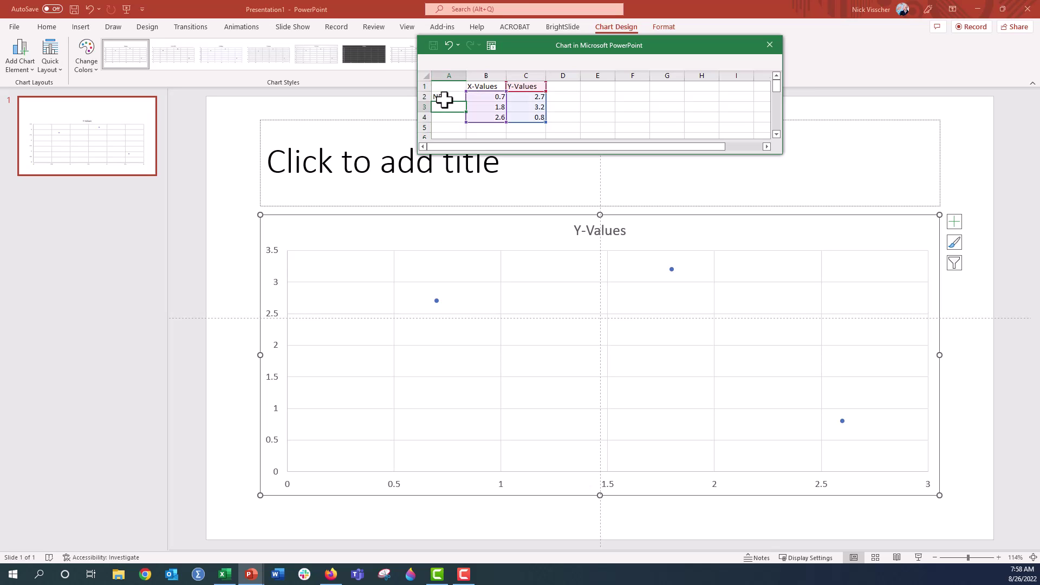
Delete data rows 3–4, set the point to X 50% and Y 0, and label it 'Actual'.
drag(421, 107, 426, 117)
right_click(427, 117)
click(451, 239)
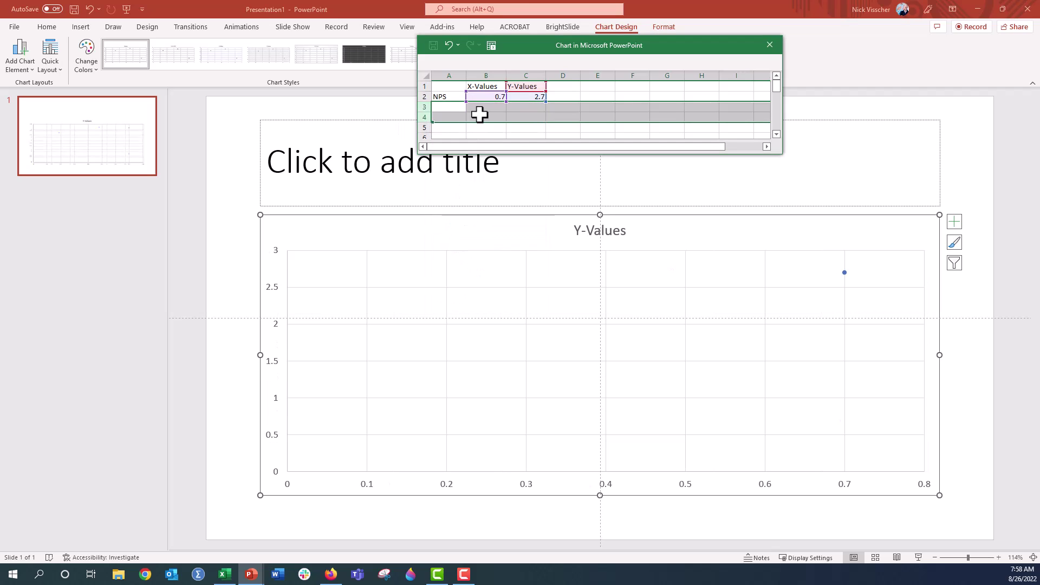
click(522, 96)
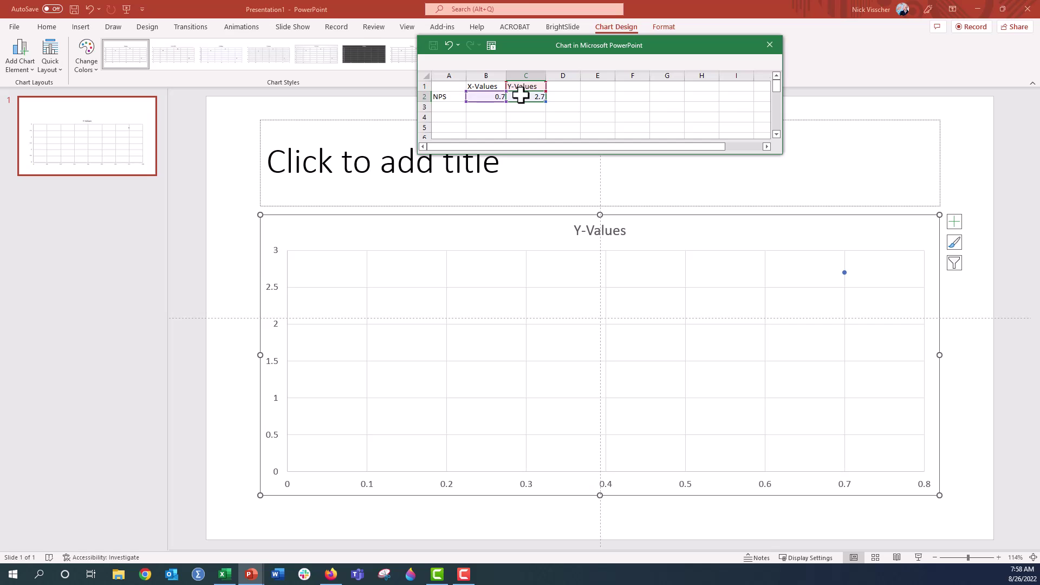
text(0)
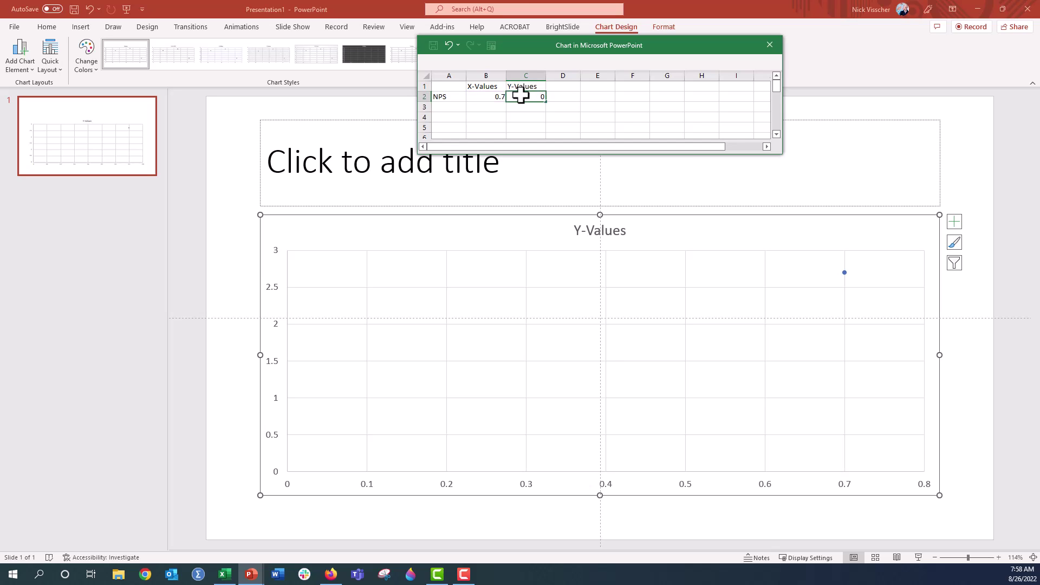
key(Return)
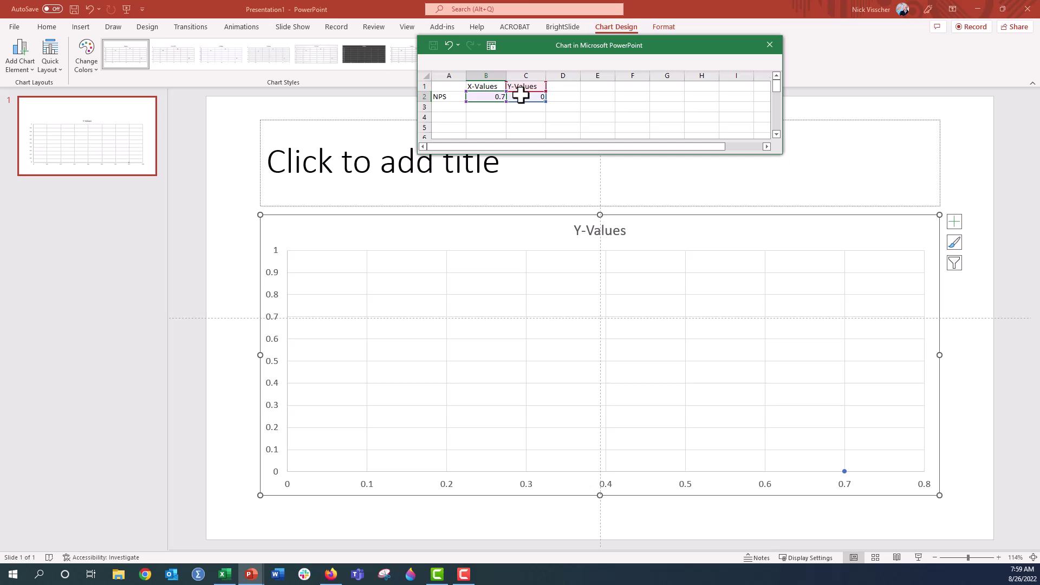
text(50%)
key(Return)
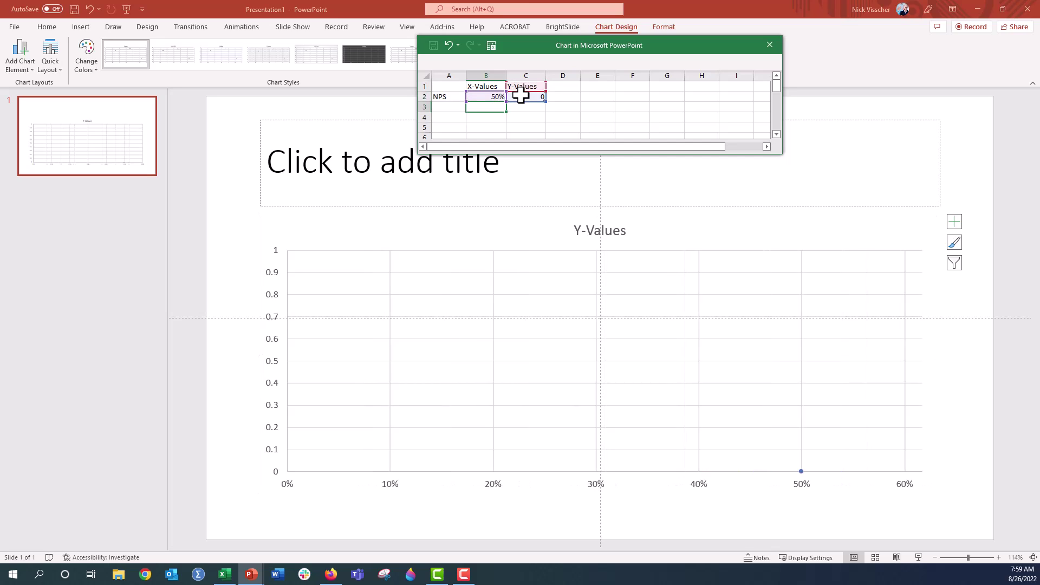
click(453, 97)
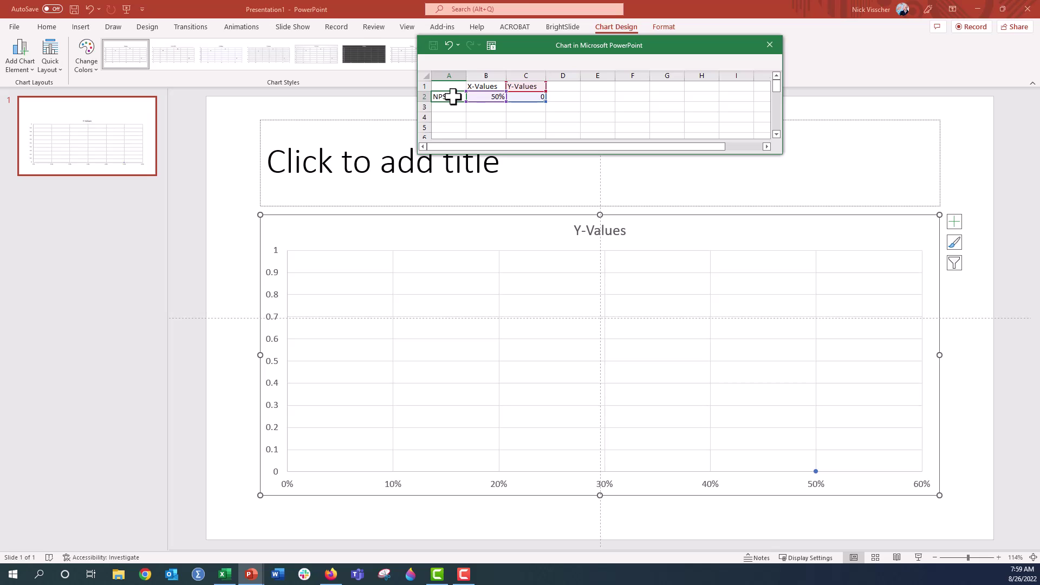
text(Act)
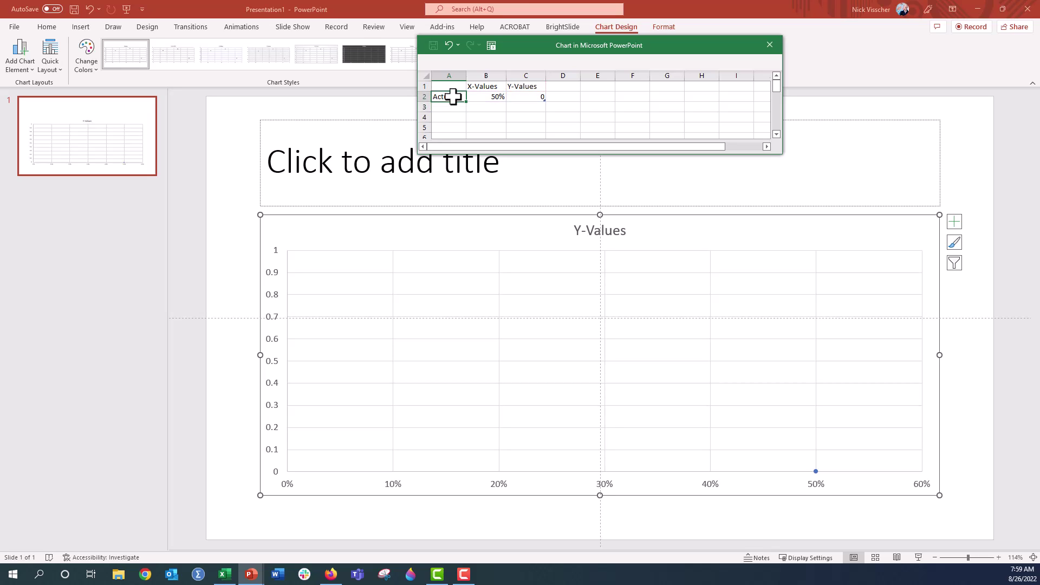
text(ual)
Delete the chart title and set the vertical axis major unit to 1.
click(769, 46)
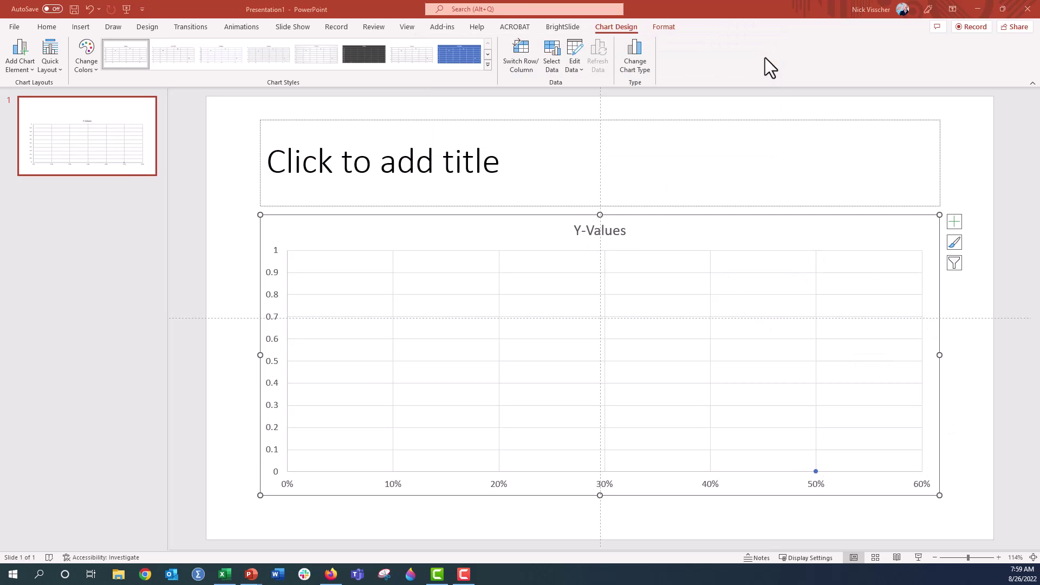
click(579, 243)
key(Delete)
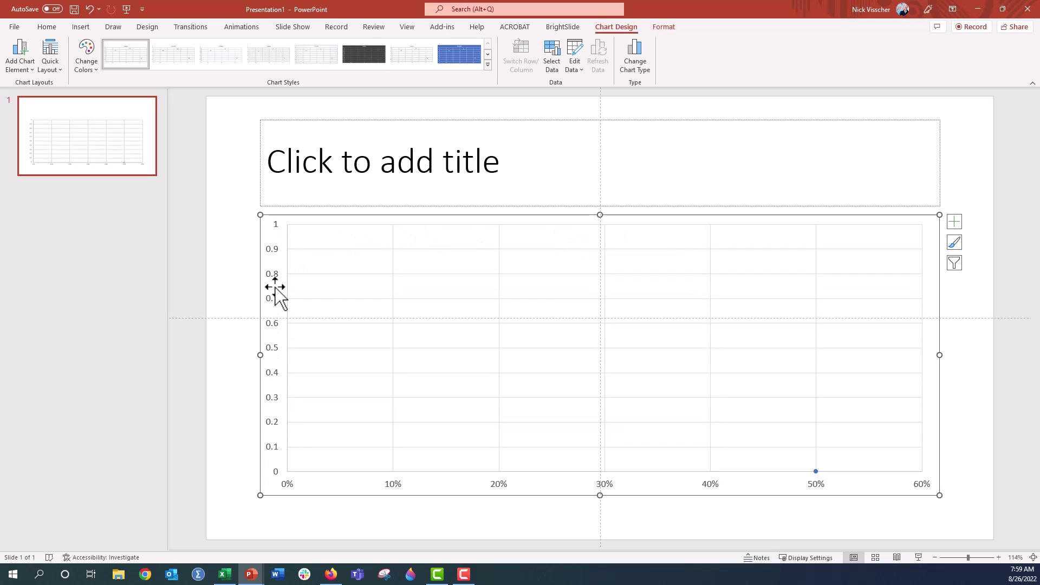
right_click(271, 252)
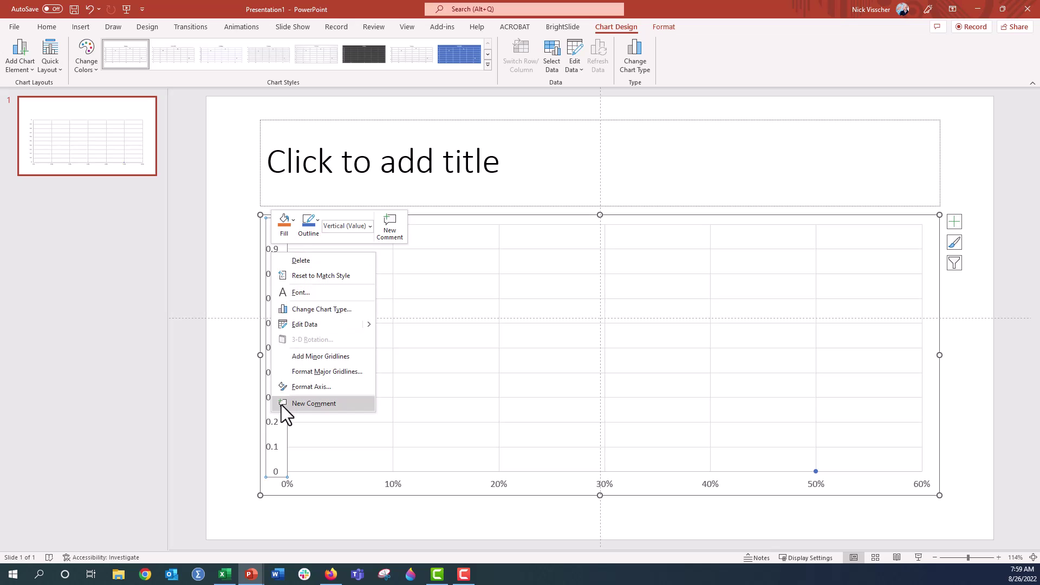
click(281, 390)
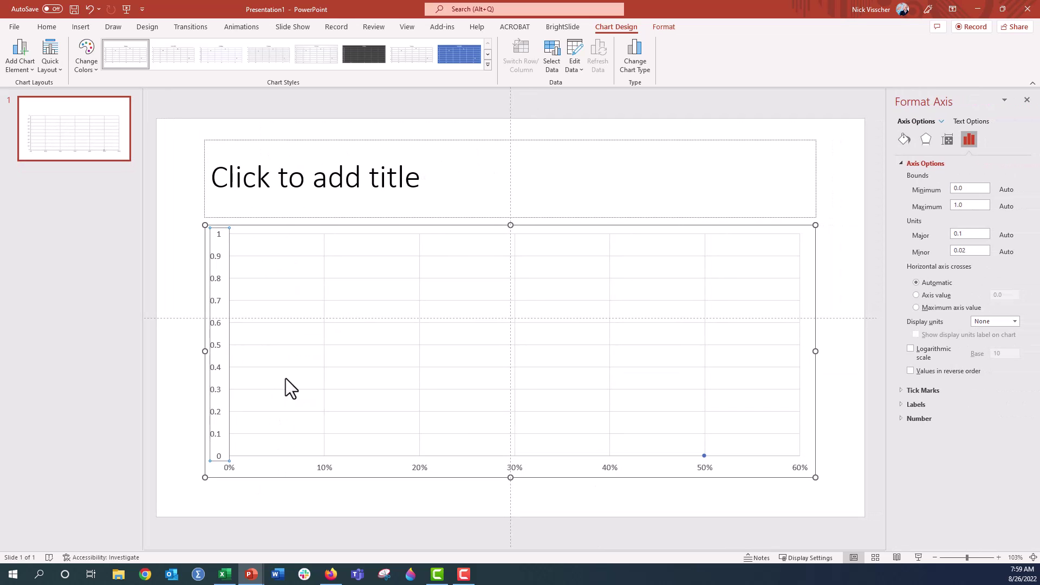
double_click(977, 234)
text(1)
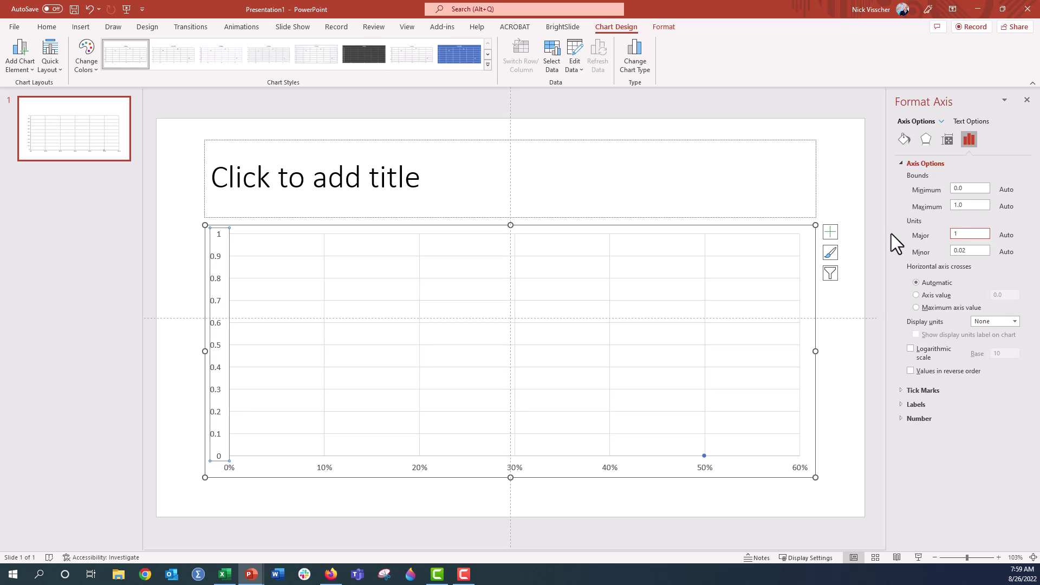
key(Return)
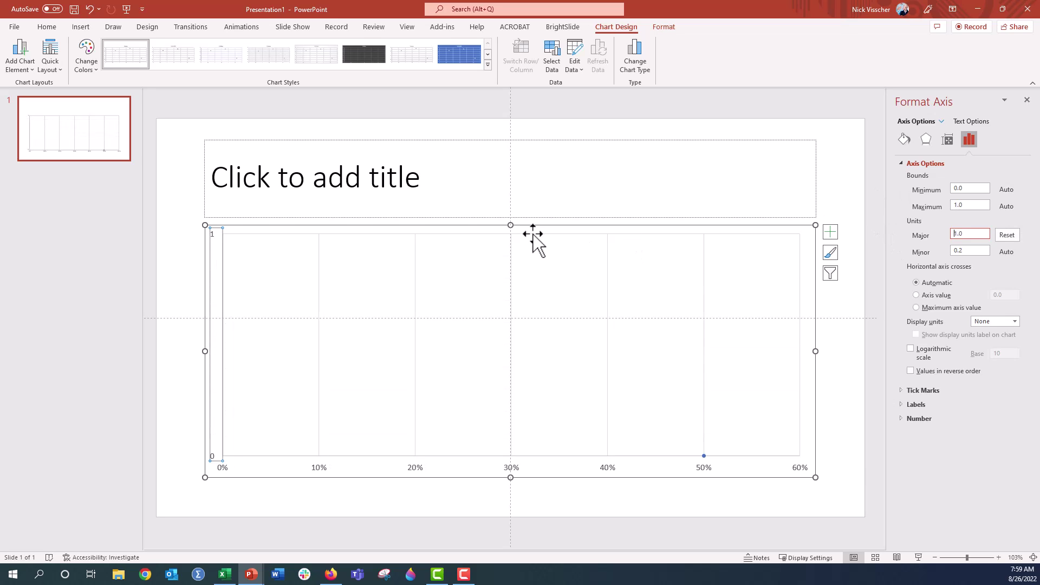
Fix the horizontal axis bounds at minimum 0.0 and maximum 1.0.
click(794, 467)
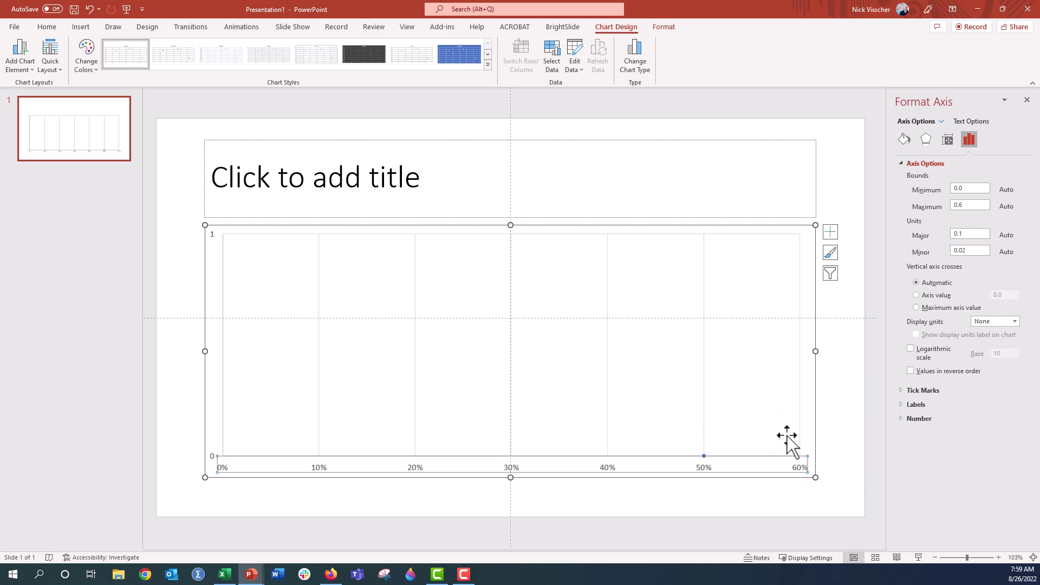
click(922, 188)
text(0.0)
key(Return)
click(912, 205)
text(1.0)
key(Return)
click(969, 189)
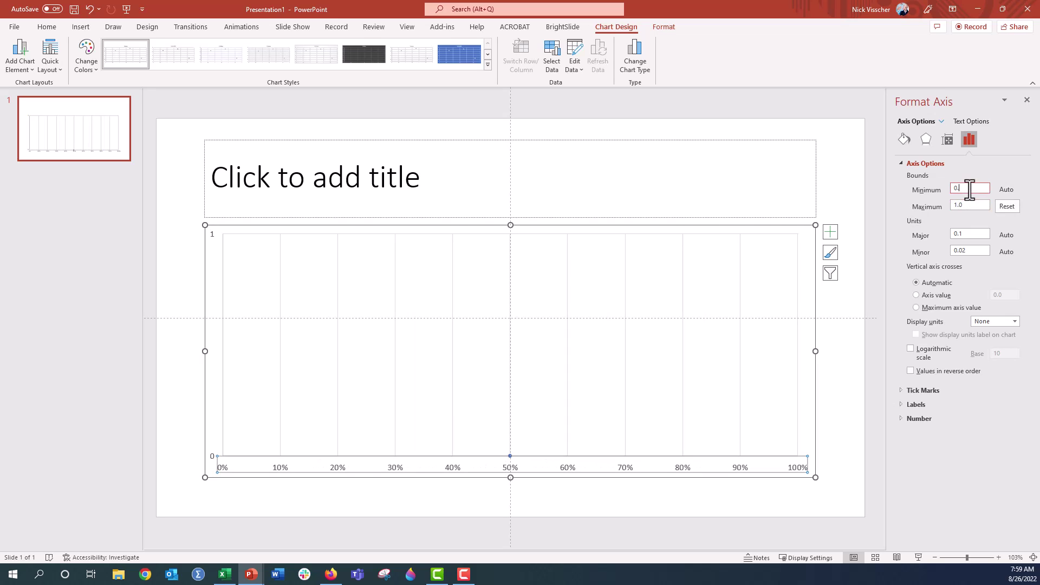
text(0.0)
key(BackSpace)
text(1)
key(Return)
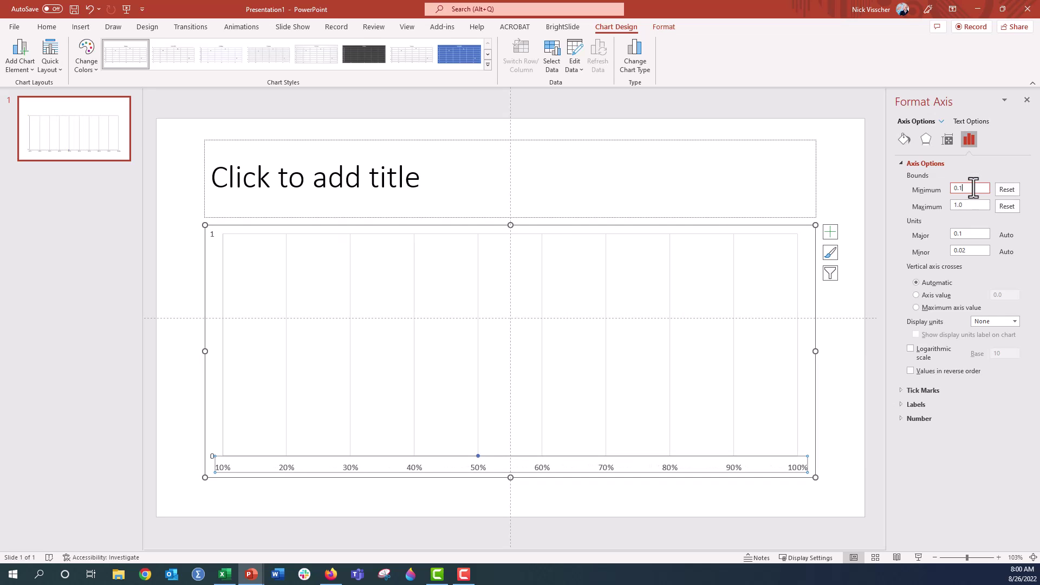
key(BackSpace)
text(0)
key(Return)
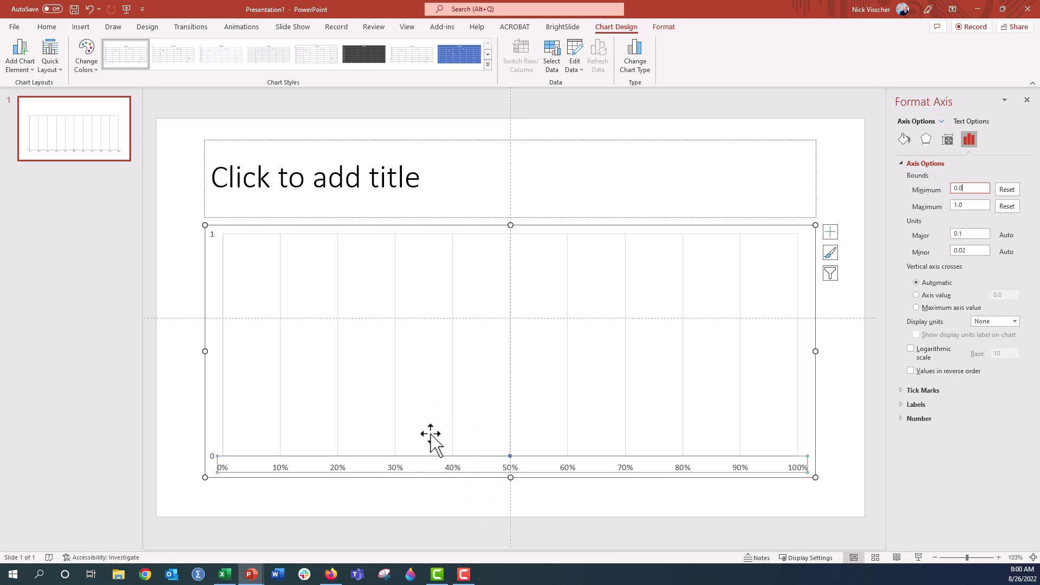
Delete the chart's gridlines and give the plot area a gradient fill.
click(280, 265)
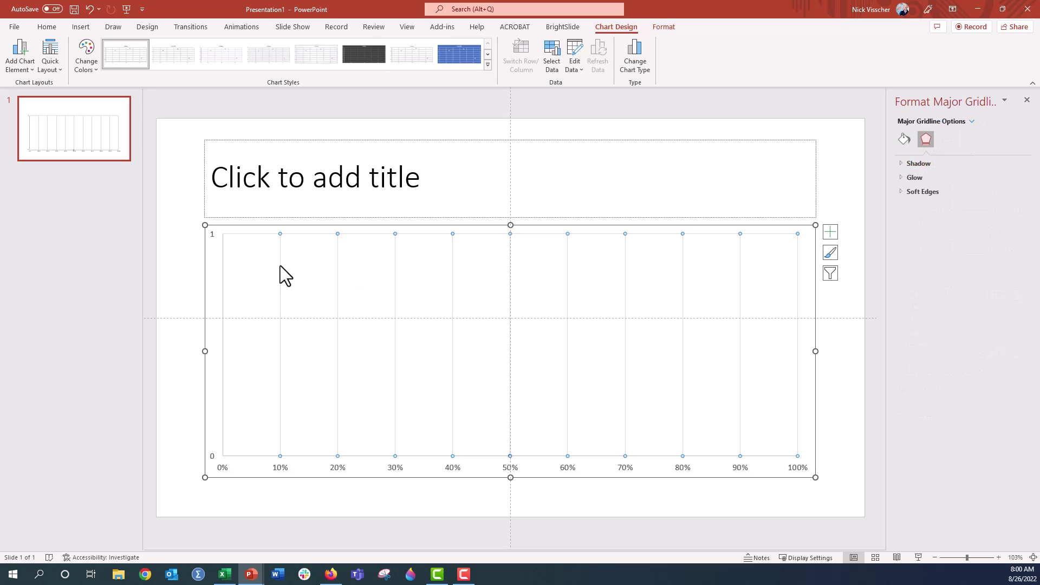
key(Delete)
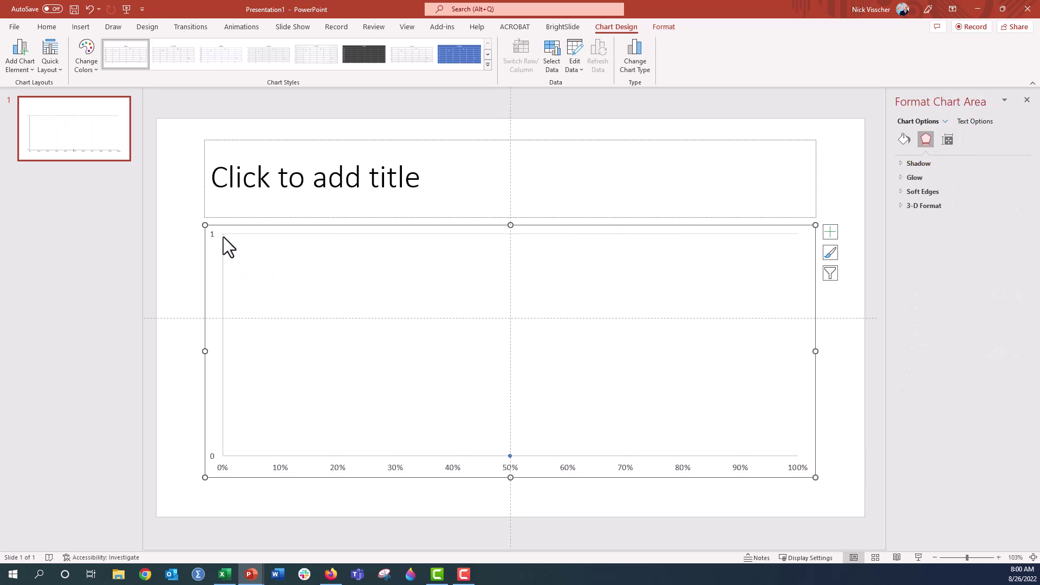
click(225, 243)
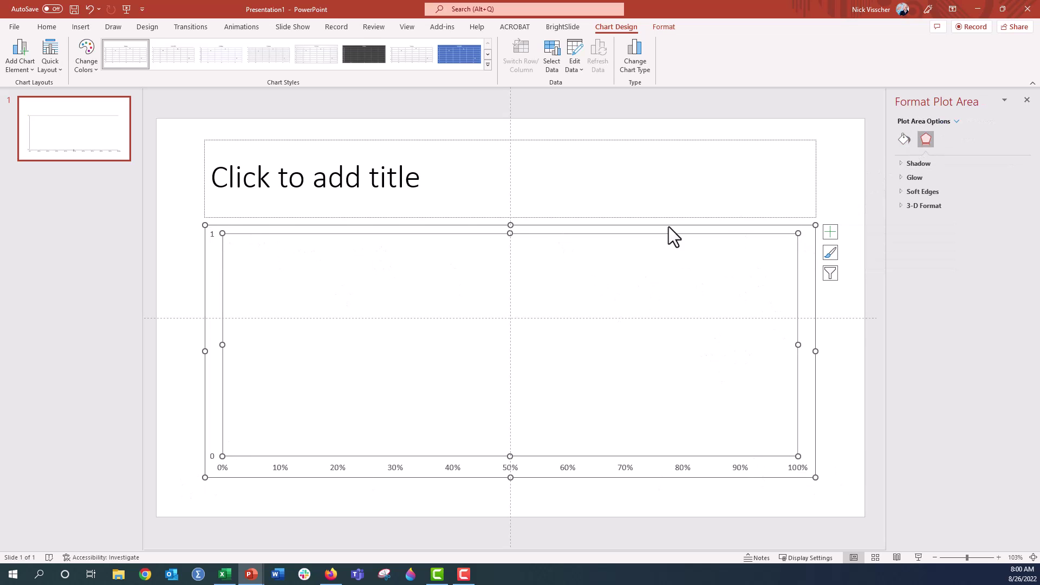
click(906, 140)
click(911, 164)
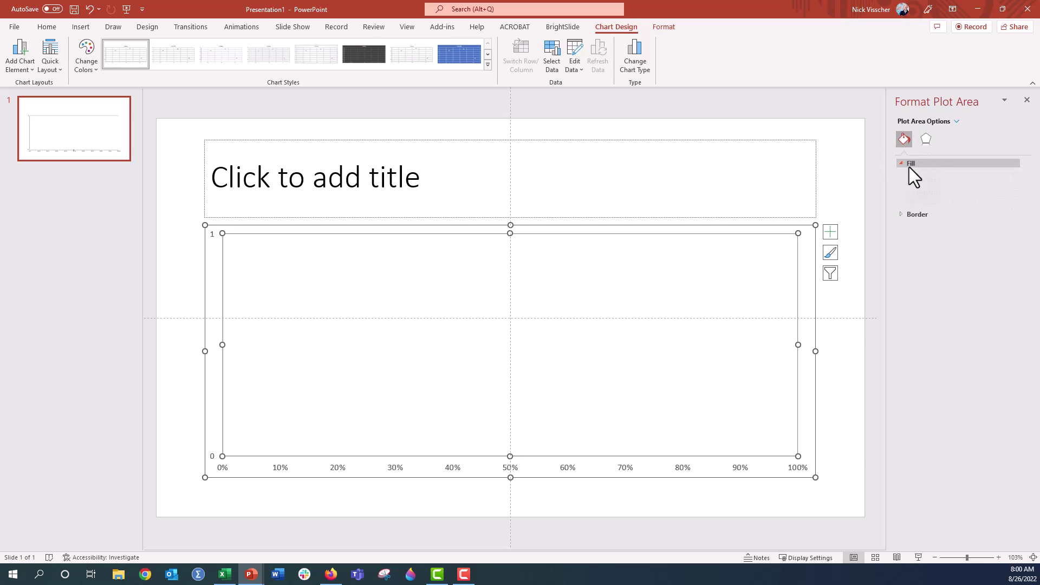
click(944, 206)
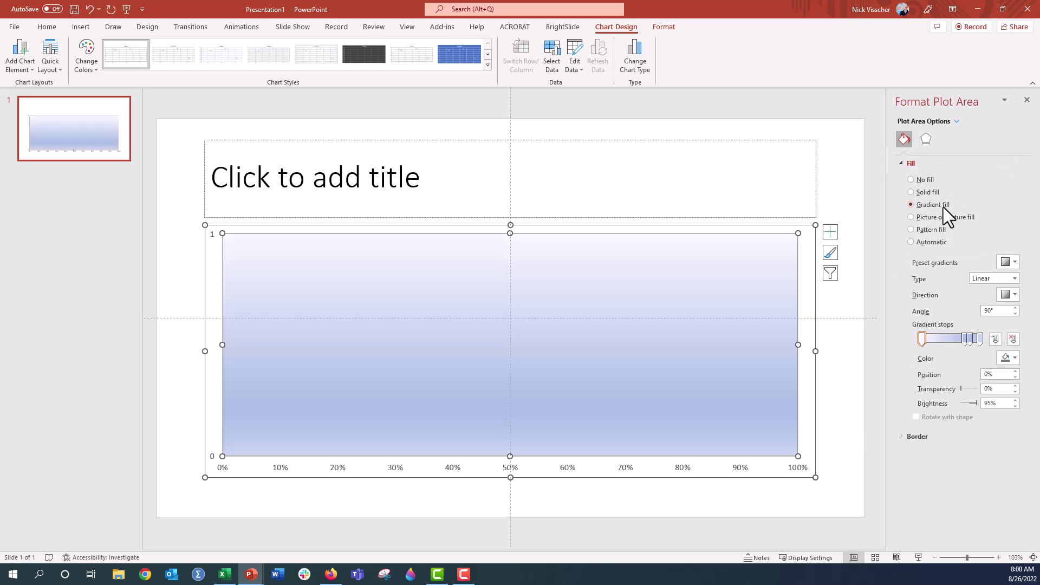
Remove the middle gradient stop and make it a linear-right gradient from gold to orange.
click(970, 340)
drag(965, 362, 964, 362)
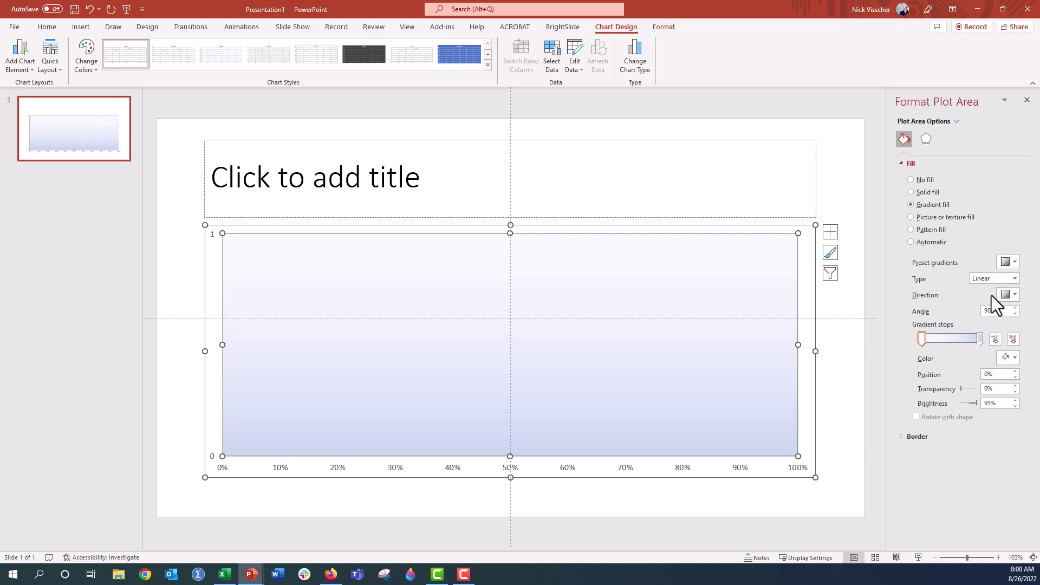
click(1006, 296)
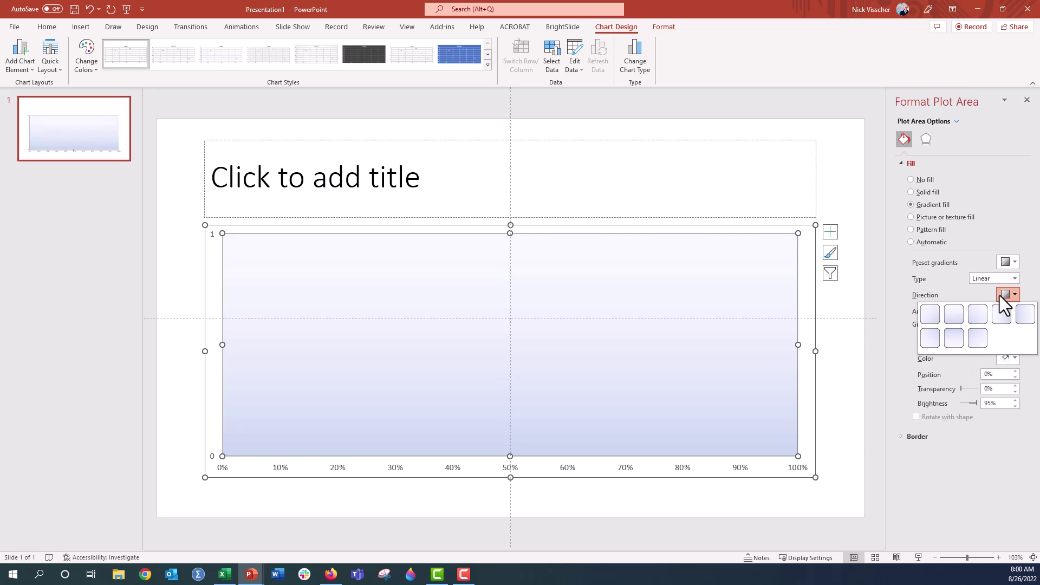
click(995, 317)
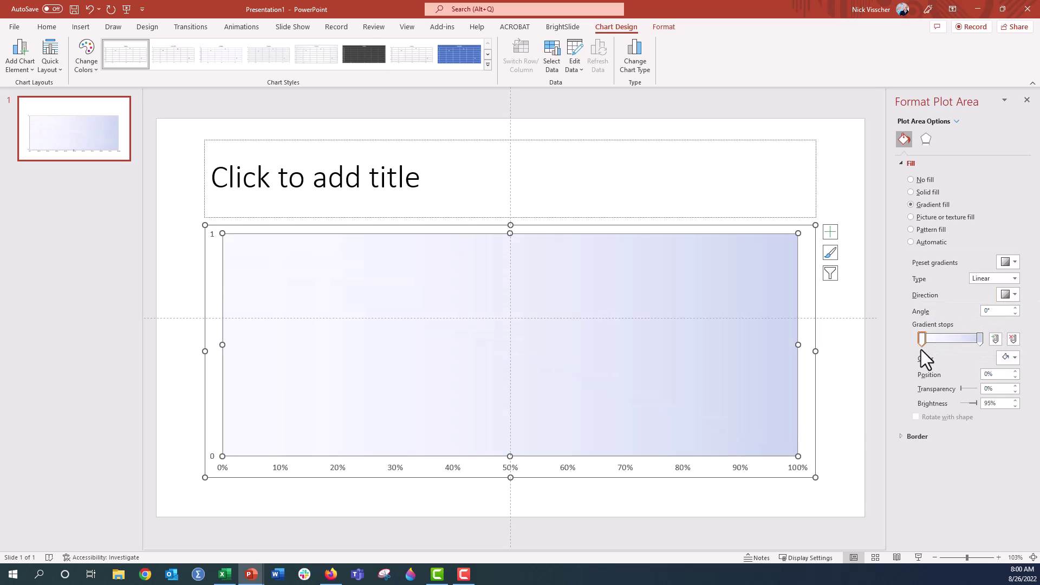
click(1007, 359)
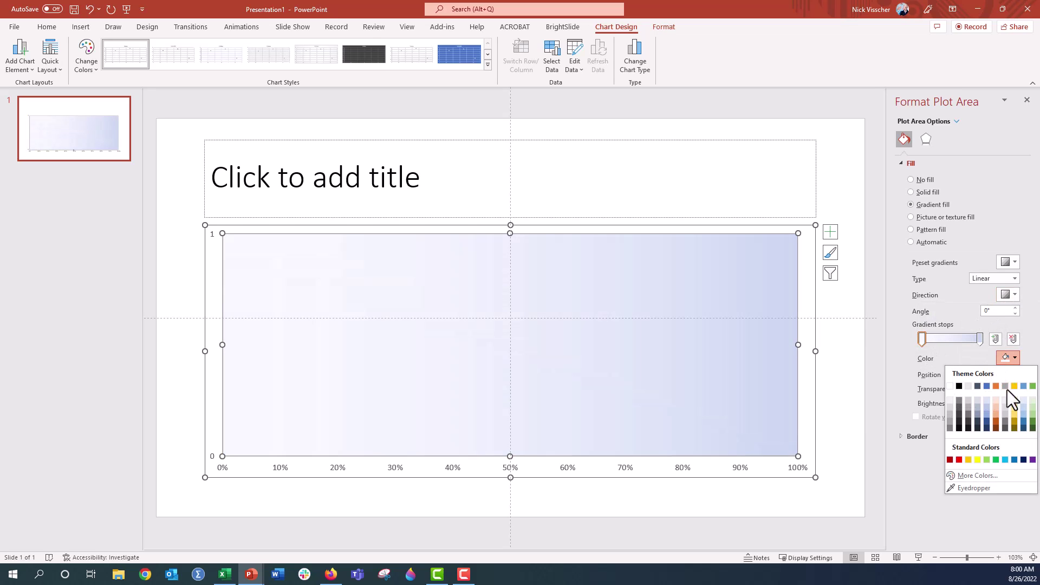
click(1015, 386)
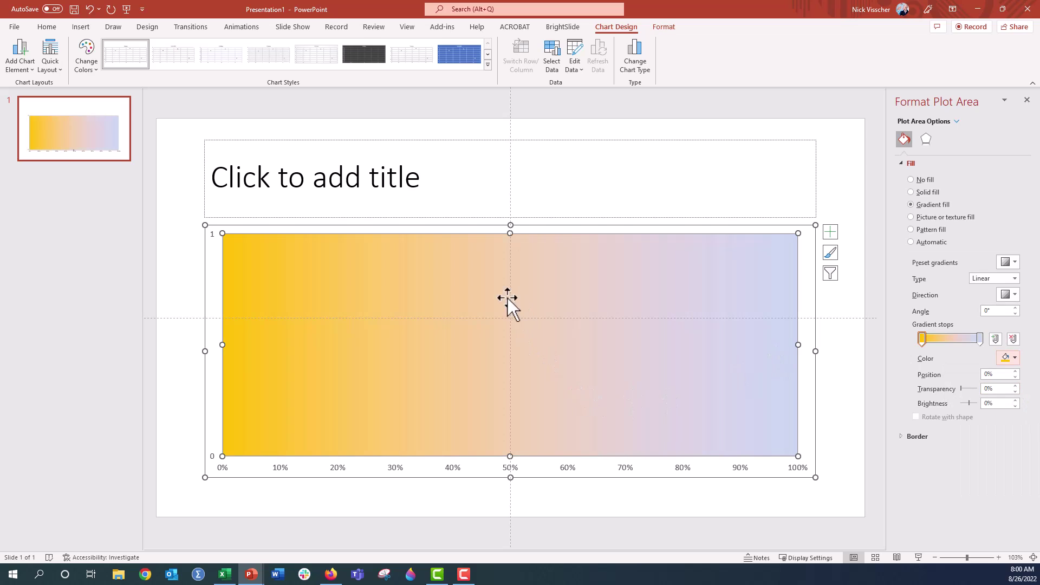
click(980, 338)
click(1008, 358)
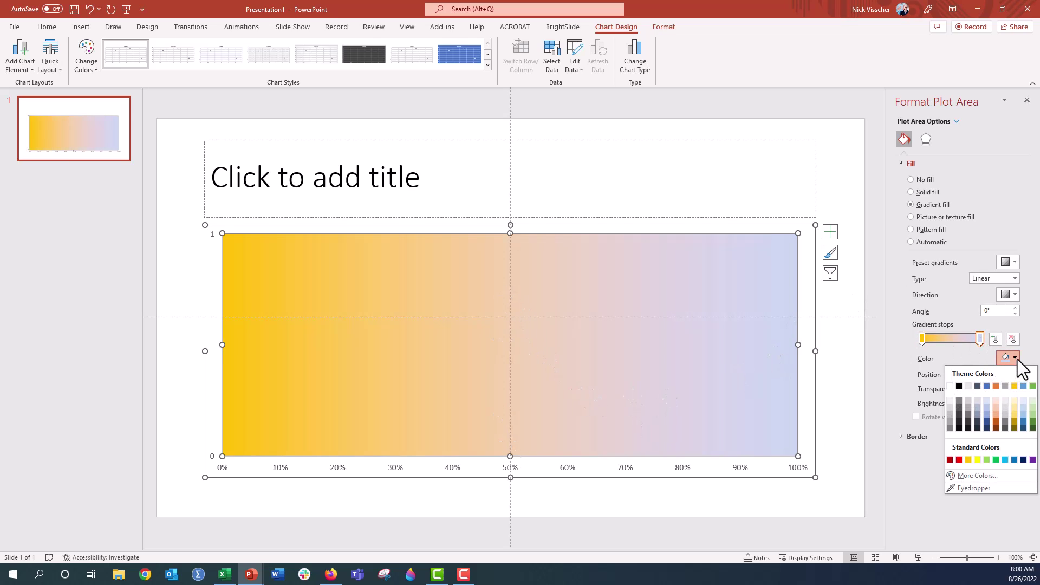
click(996, 387)
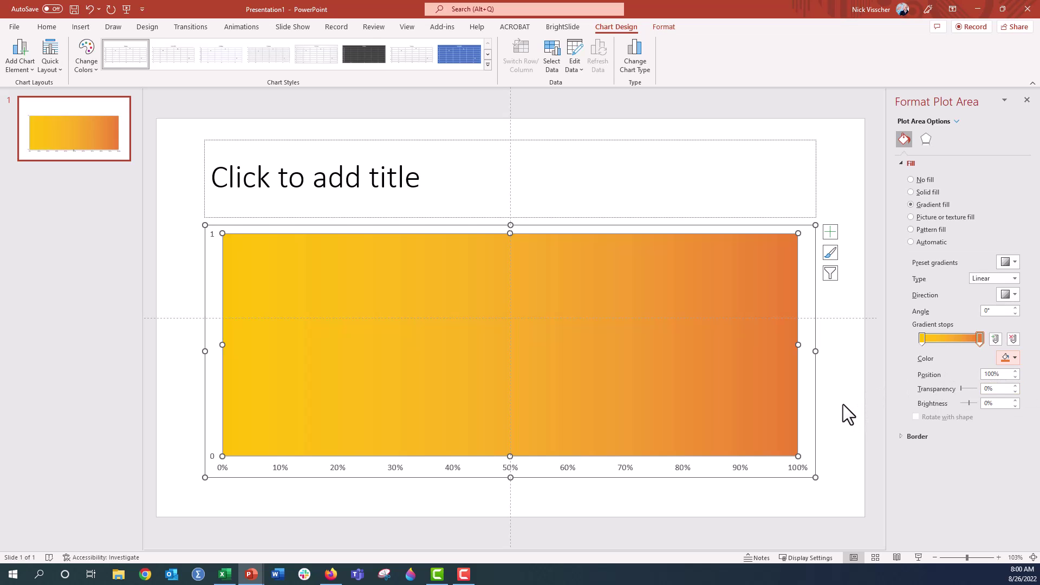
Shorten the chart and turn the data point into a built-in triangle marker of size 60.
click(510, 477)
drag(510, 477, 503, 365)
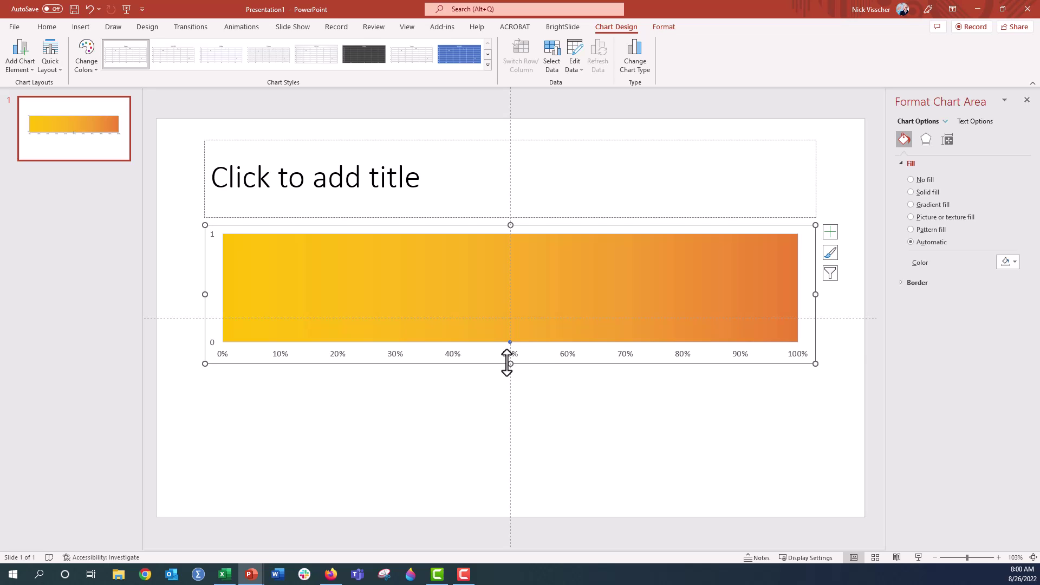
click(510, 343)
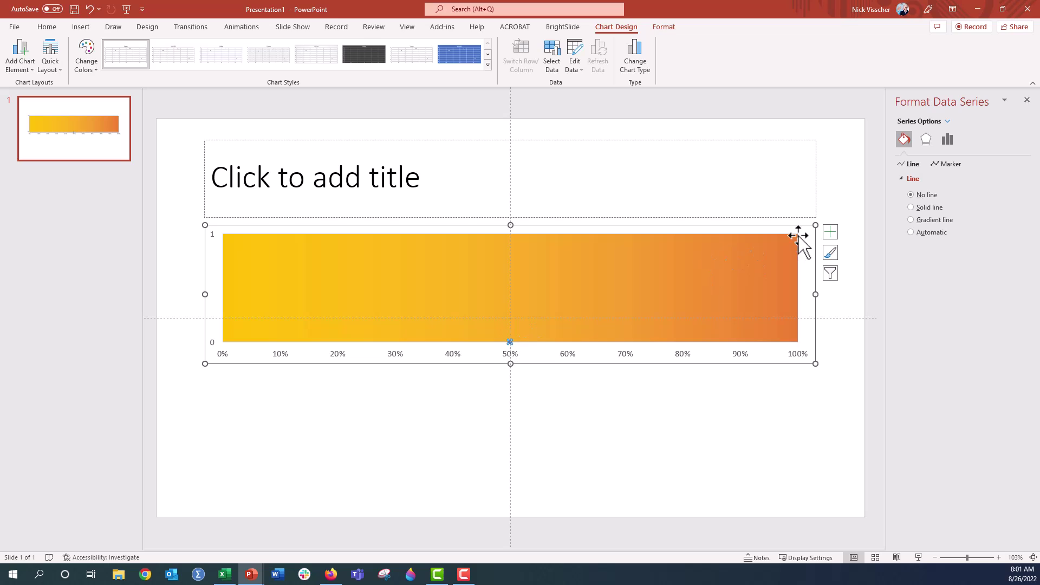
click(952, 164)
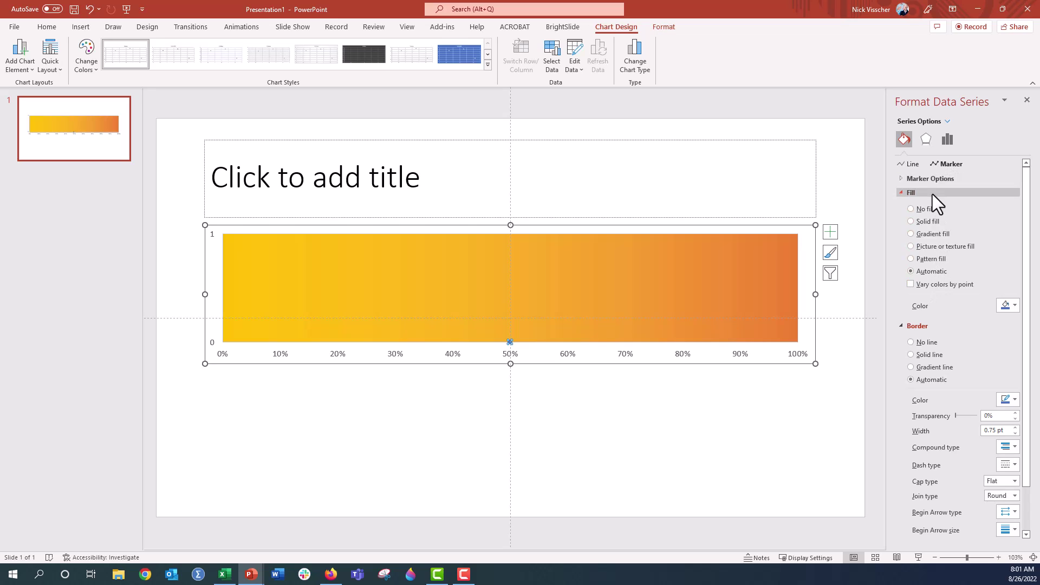
click(934, 180)
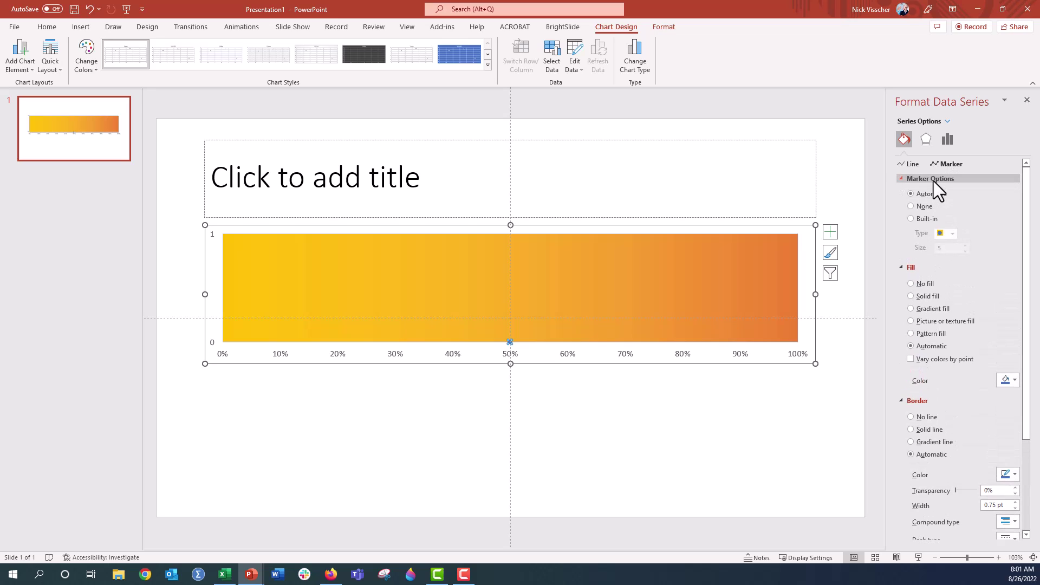
click(925, 222)
click(953, 234)
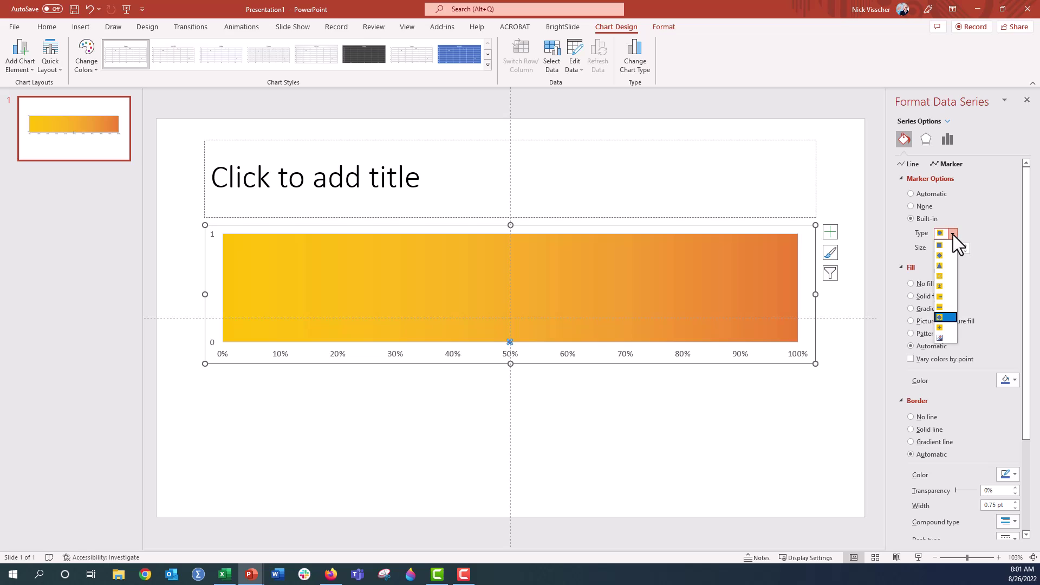
click(954, 266)
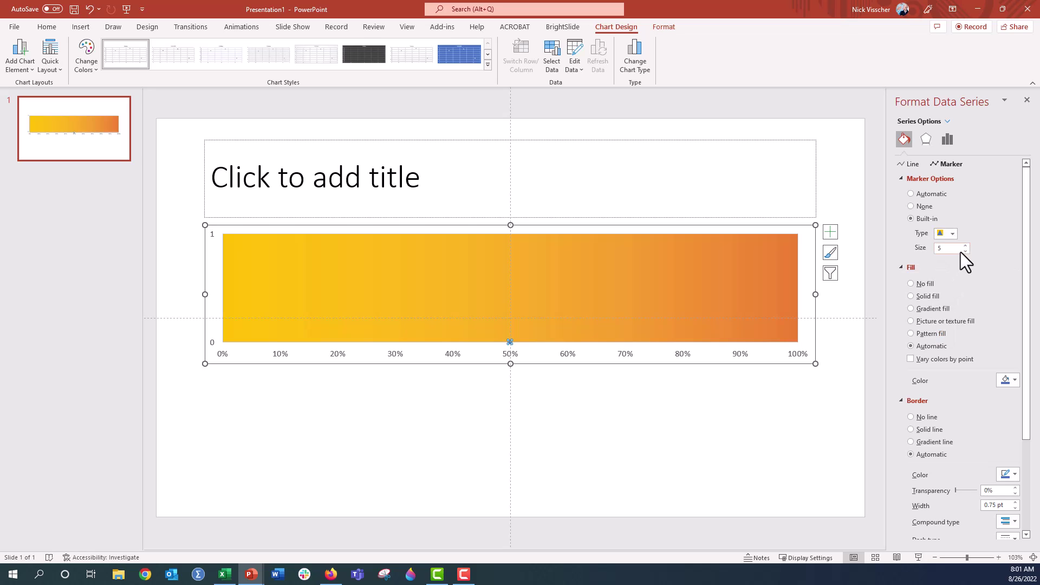
click(965, 246)
drag(965, 247, 964, 245)
Give the triangle marker a solid black fill and a solid white border.
click(936, 297)
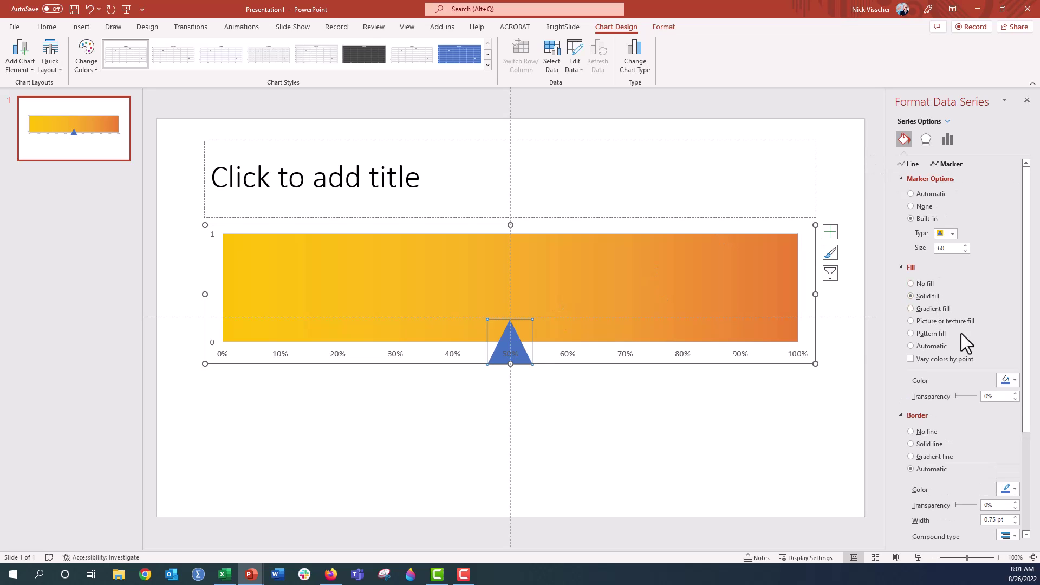
click(1006, 380)
click(960, 408)
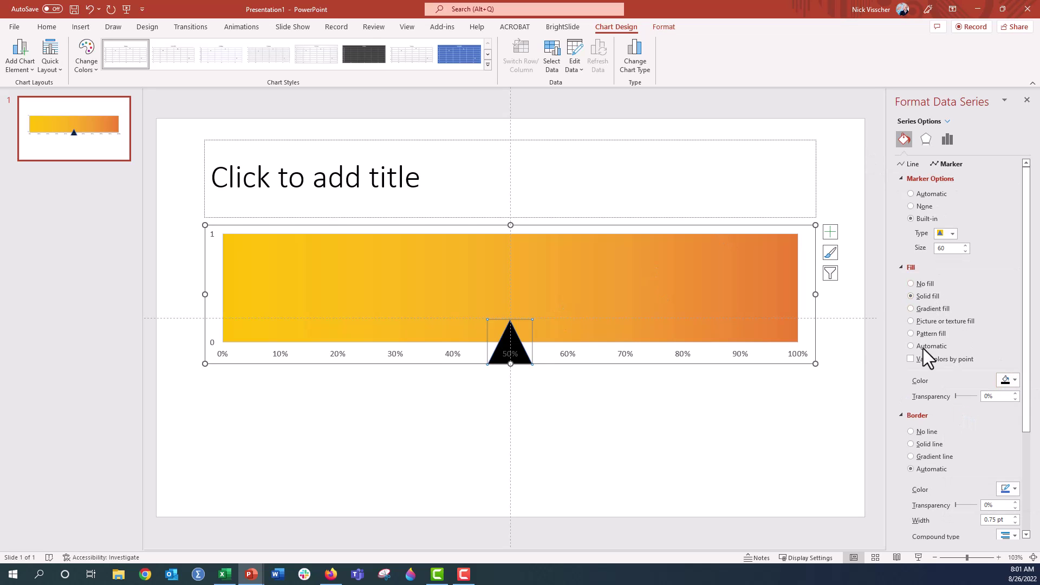
click(922, 444)
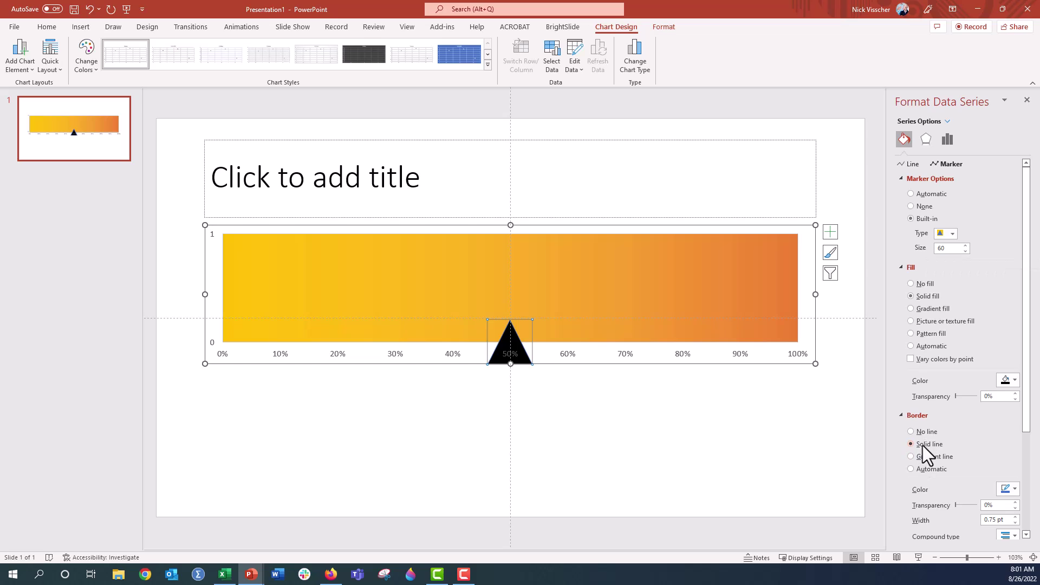
click(1007, 490)
click(951, 372)
Set the vertical axis so the horizontal axis crosses at its maximum value, putting percentages on top.
click(213, 235)
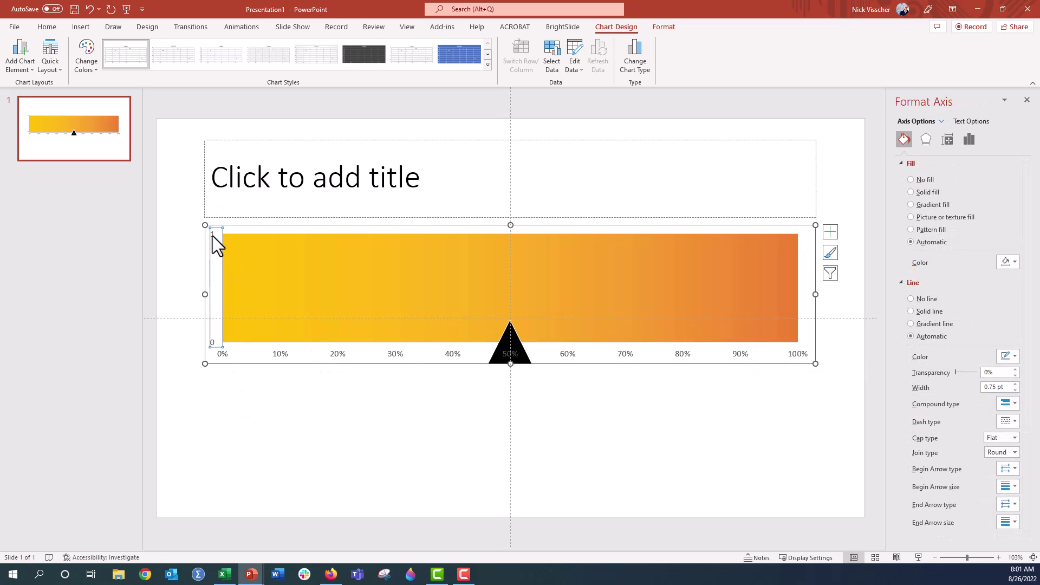
click(968, 142)
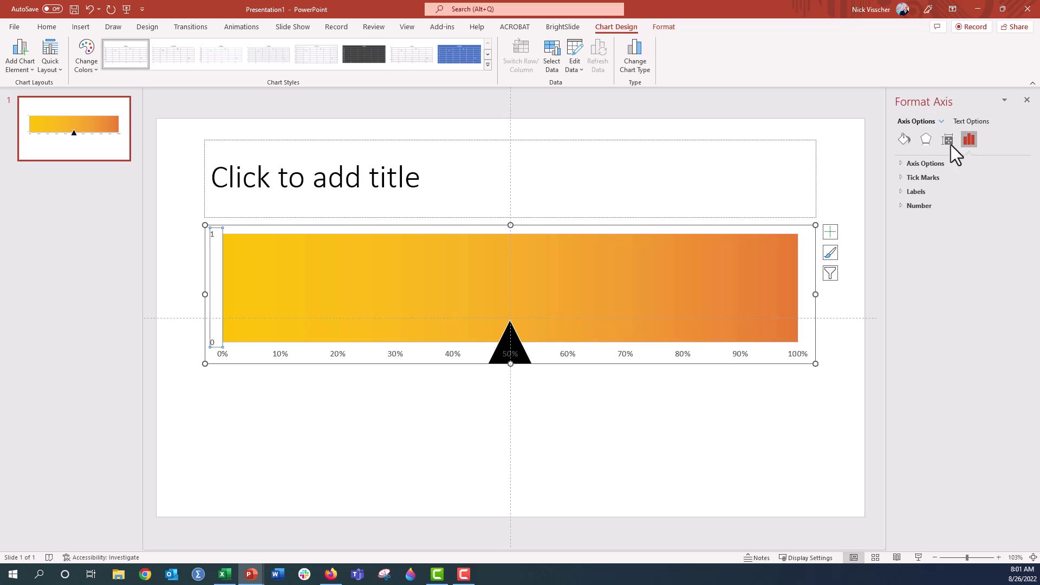
click(916, 163)
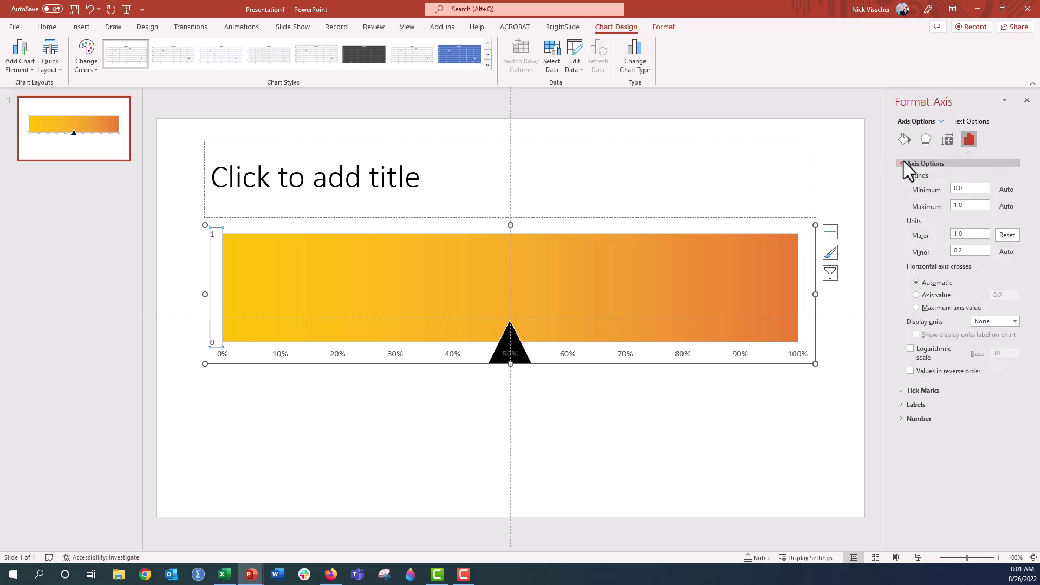
click(945, 309)
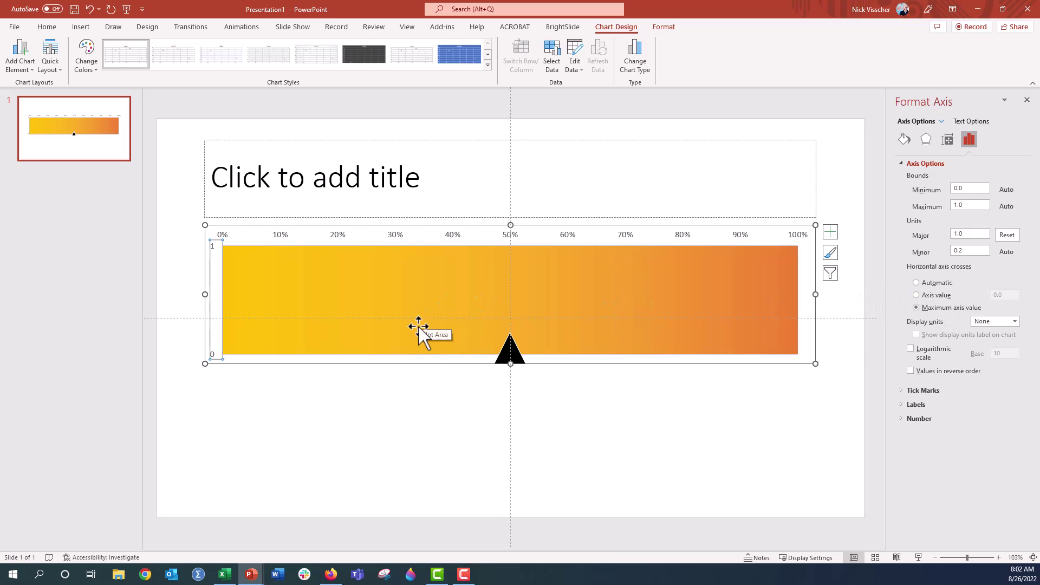
Raise the plot area's bottom edge to make the gauge bar slimmer.
click(463, 336)
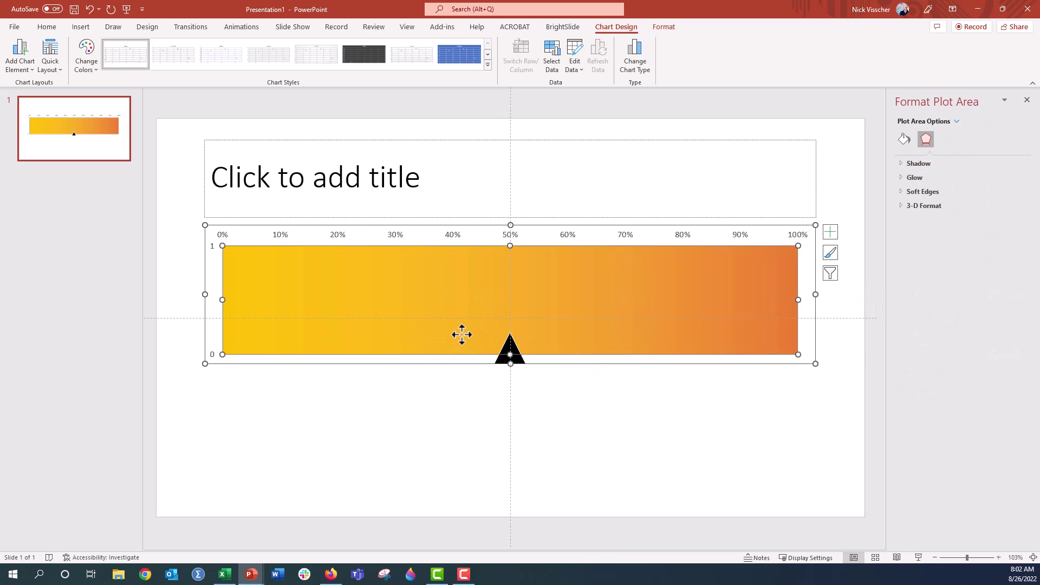
click(511, 349)
drag(509, 355, 509, 334)
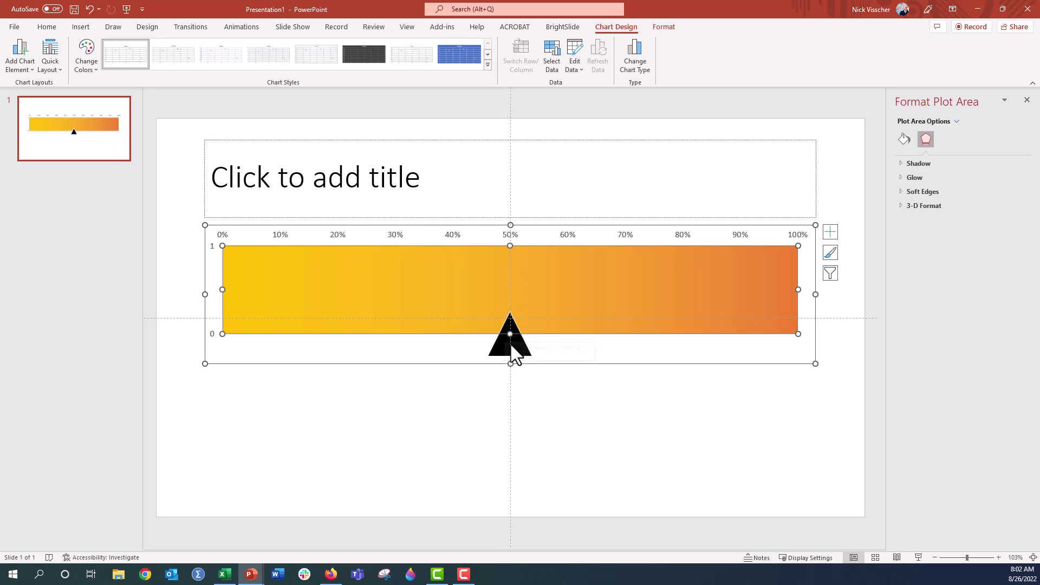
click(498, 345)
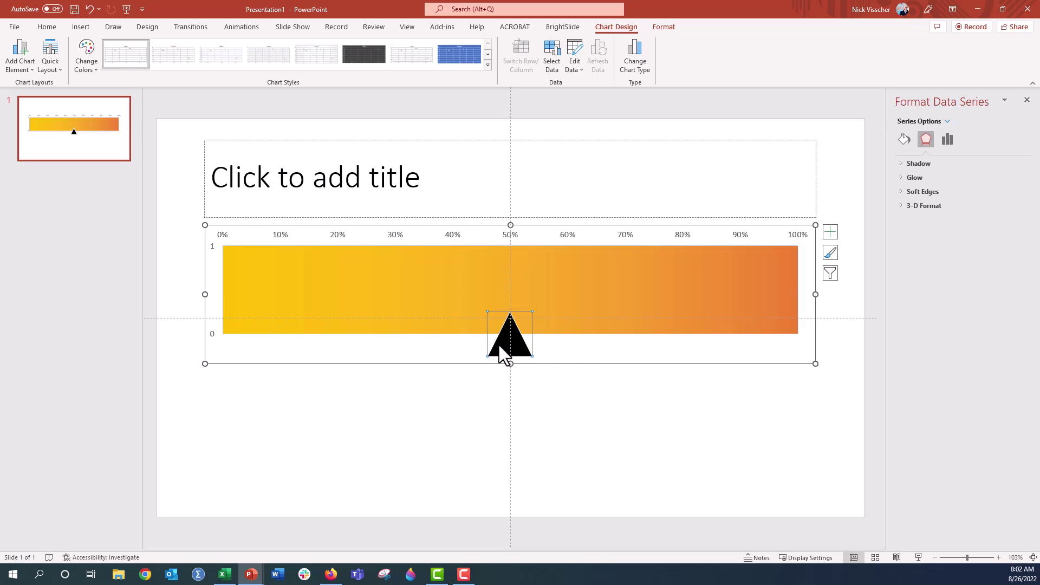
Set the vertical axis label font colour to white to hide the 0 and 1.
click(213, 250)
click(47, 27)
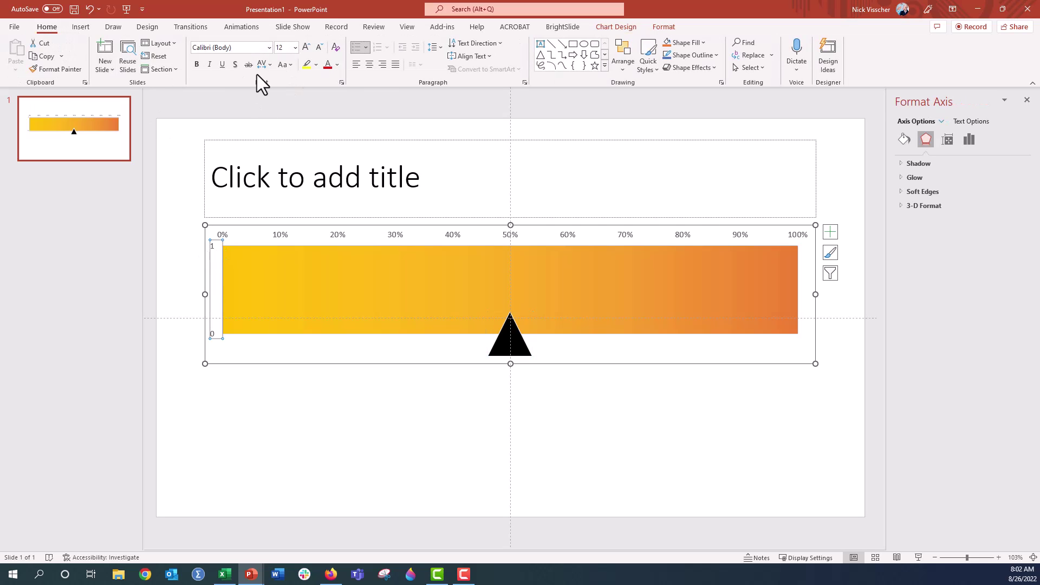
click(337, 65)
click(330, 89)
click(514, 355)
Add a data label above the triangle showing the X value (50%) instead of the Y value.
right_click(515, 338)
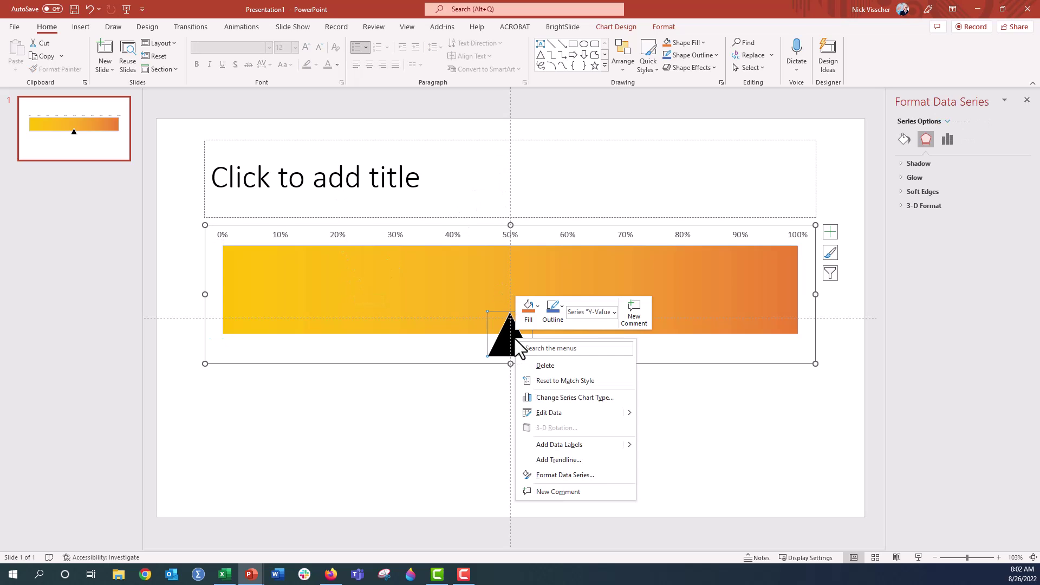
click(535, 447)
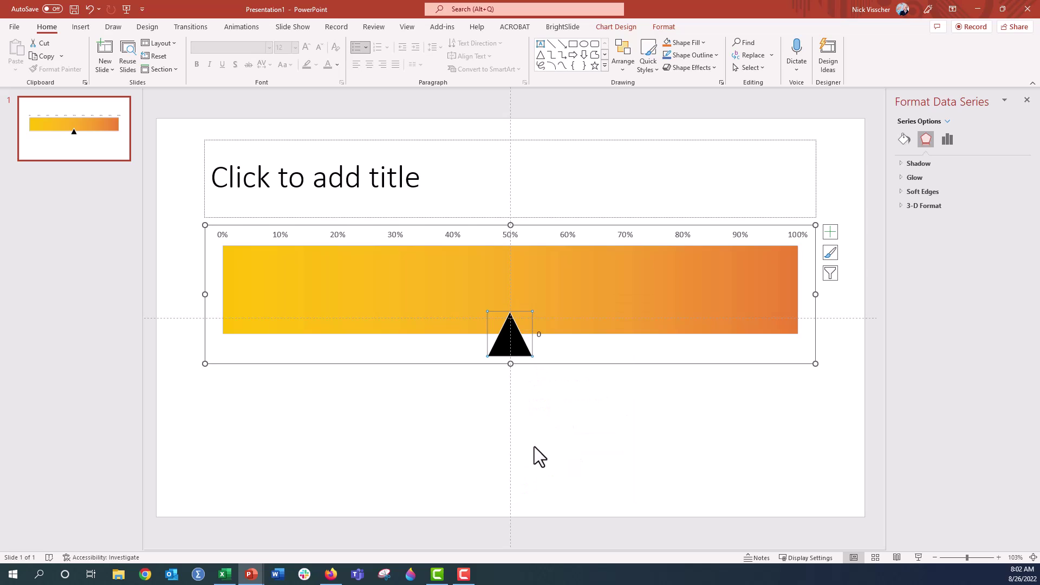
click(540, 337)
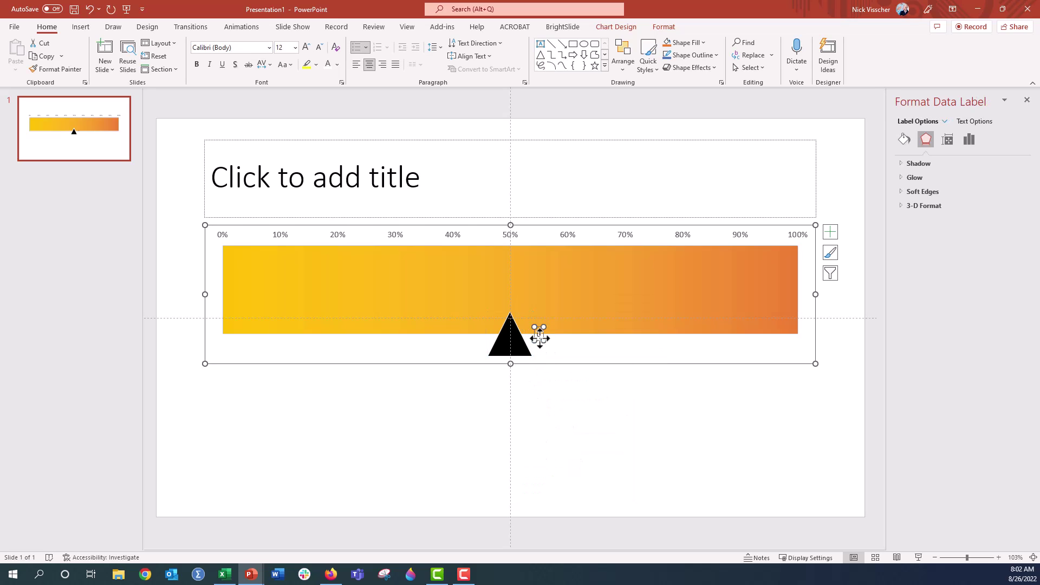
click(539, 337)
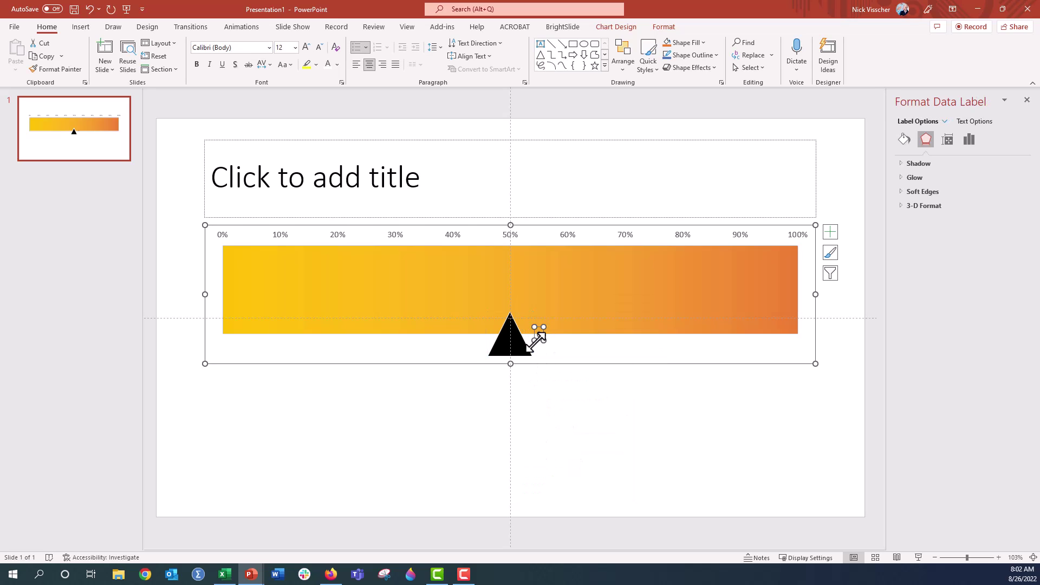
click(968, 139)
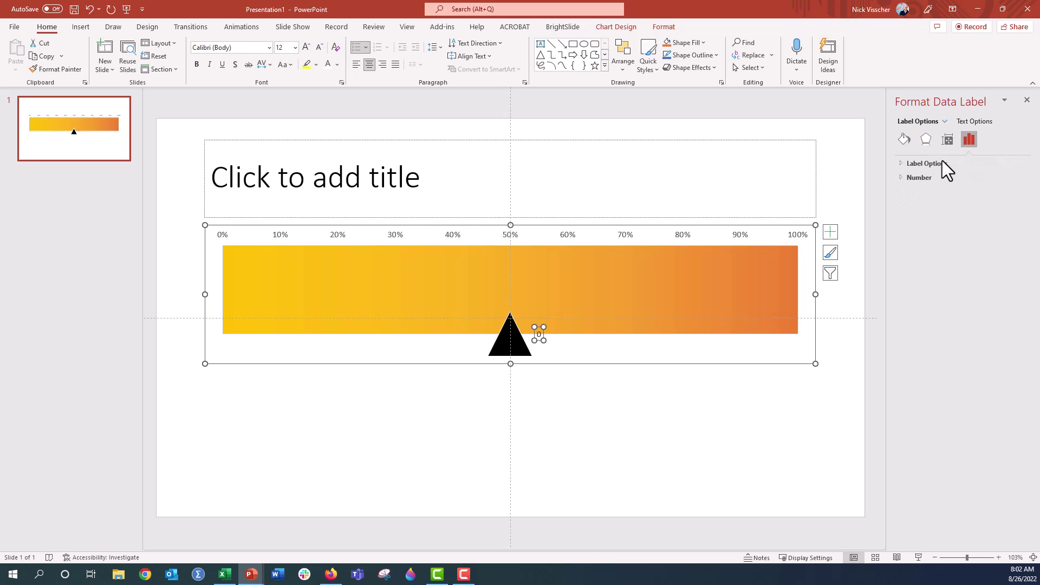
click(941, 161)
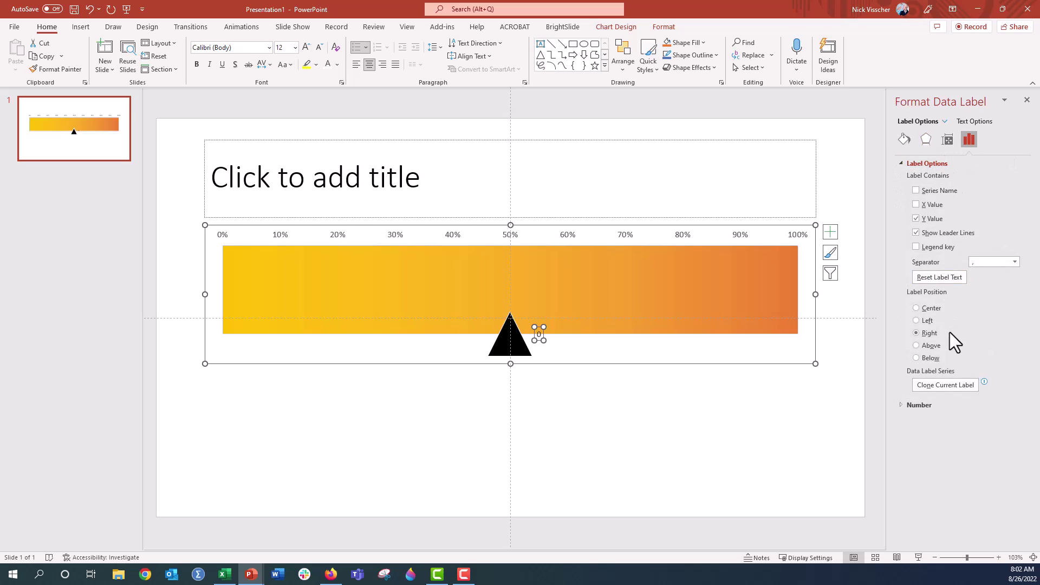
click(939, 346)
click(928, 223)
click(926, 207)
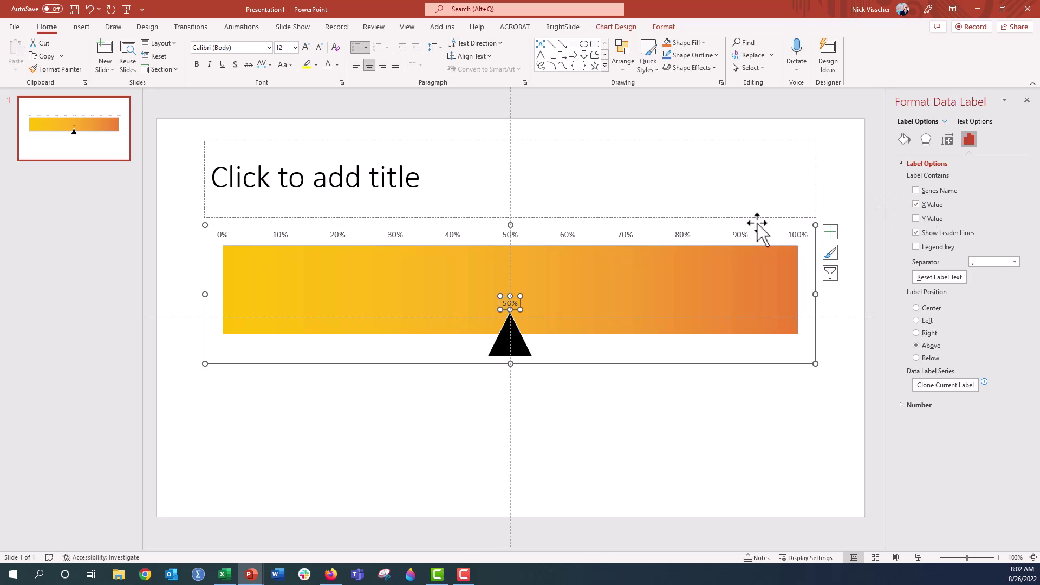
Make the 50% label black, bold, and enlarge it to size 48.
click(340, 66)
click(337, 92)
click(198, 68)
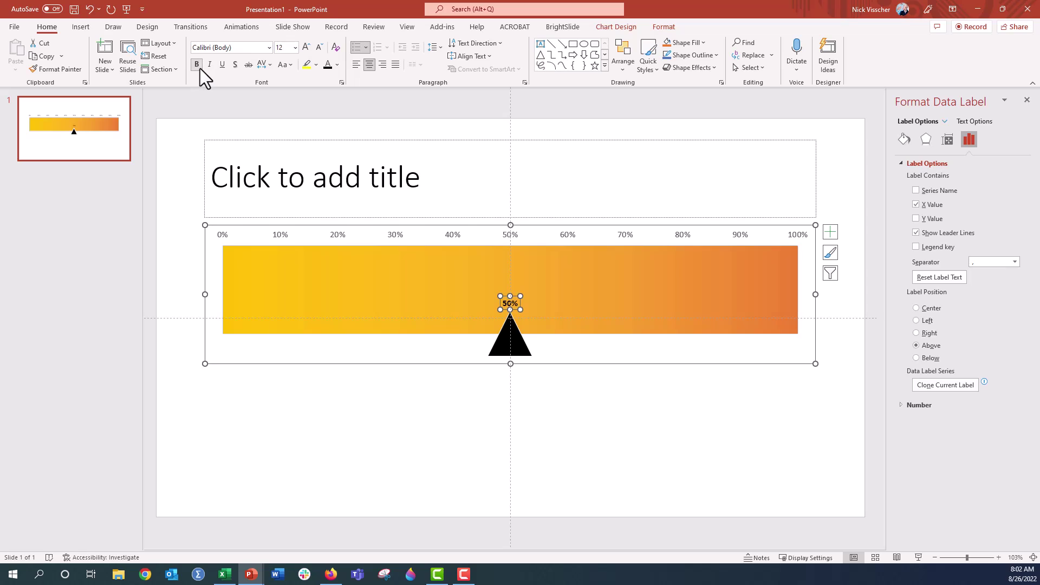
click(306, 48)
click(306, 48)
click(306, 48)
click(306, 48)
click(306, 48)
click(306, 48)
click(306, 48)
click(305, 47)
click(306, 48)
click(306, 48)
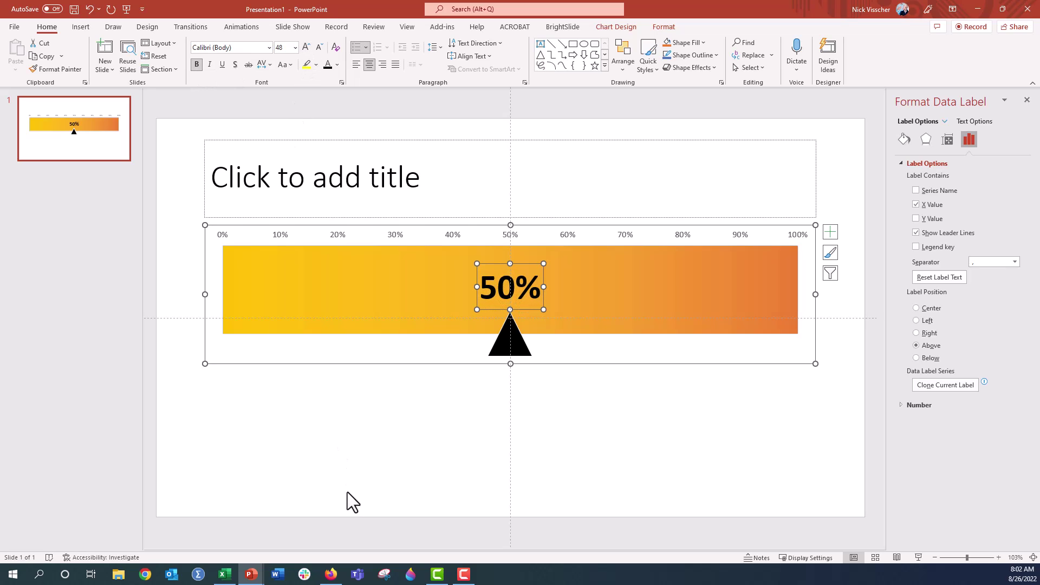
Darken the top axis labels, set the major unit to 0.25, and enlarge the labels to size 18.
click(223, 236)
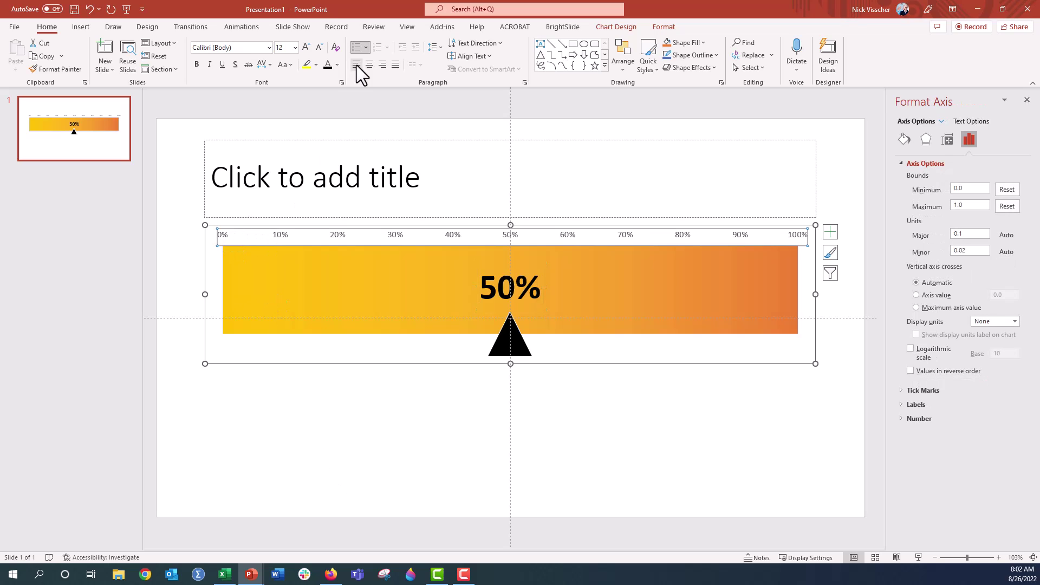
click(340, 67)
click(336, 126)
key(Return)
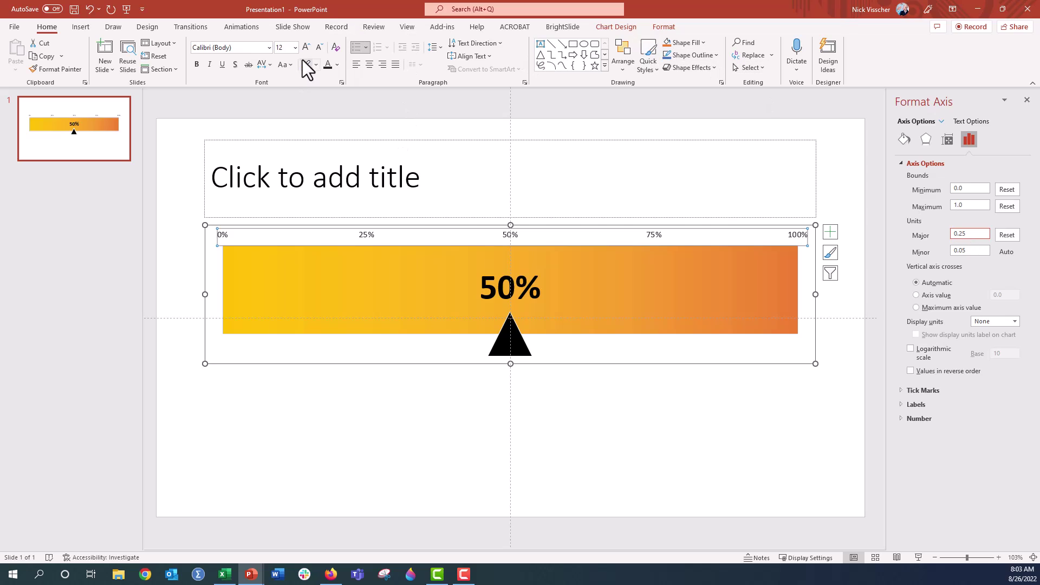
click(307, 47)
click(307, 47)
click(307, 48)
click(328, 398)
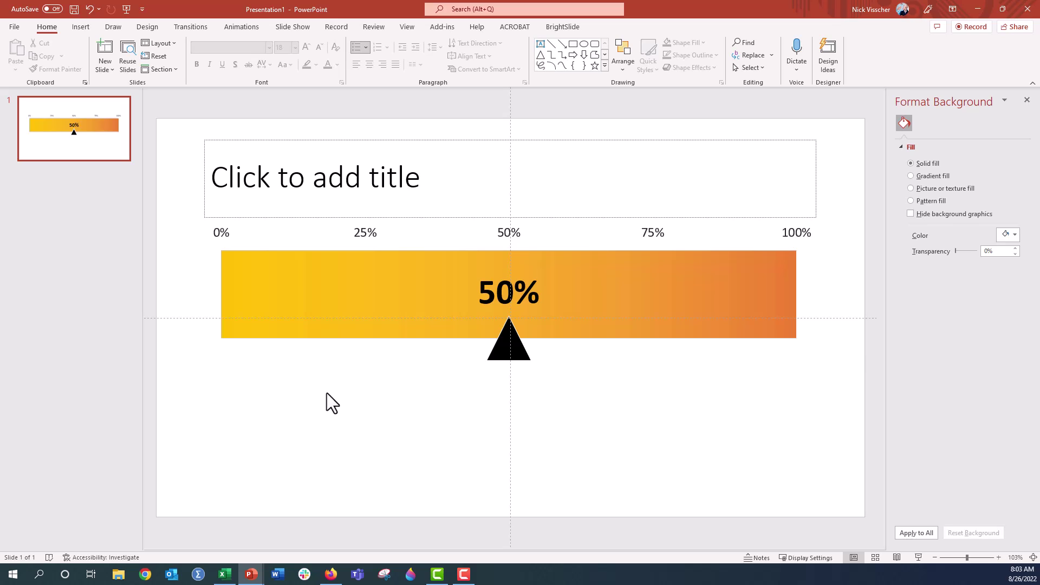
Open the chart's data sheet and change the Actual value in B2 to 65%.
click(655, 287)
right_click(657, 285)
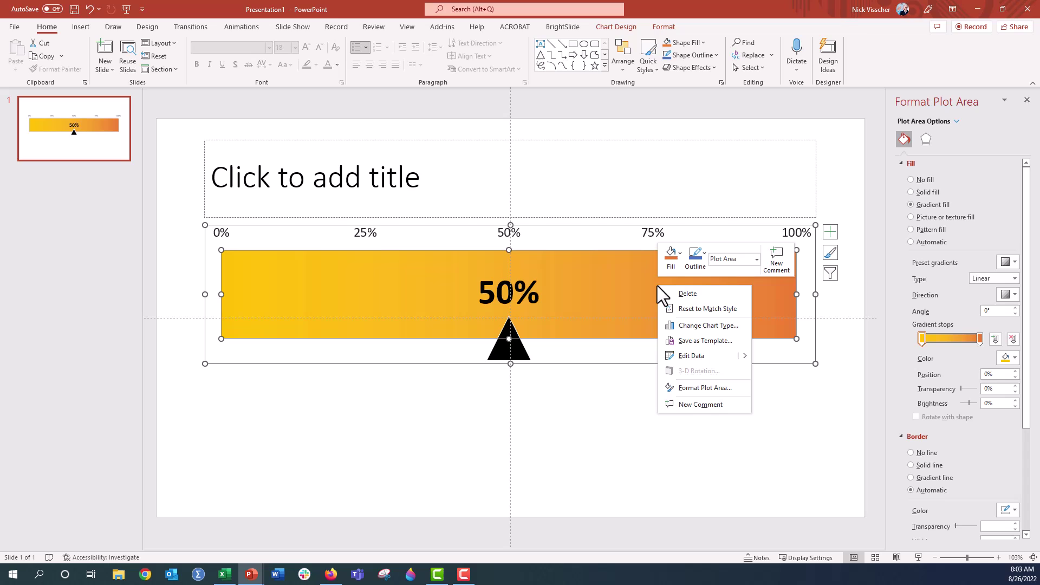
click(670, 359)
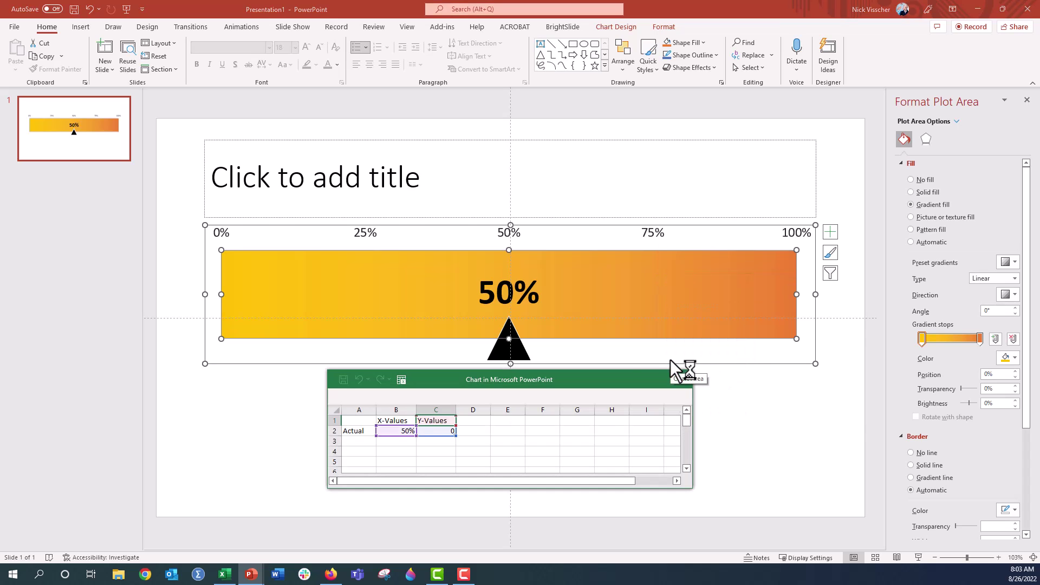
drag(617, 378, 365, 70)
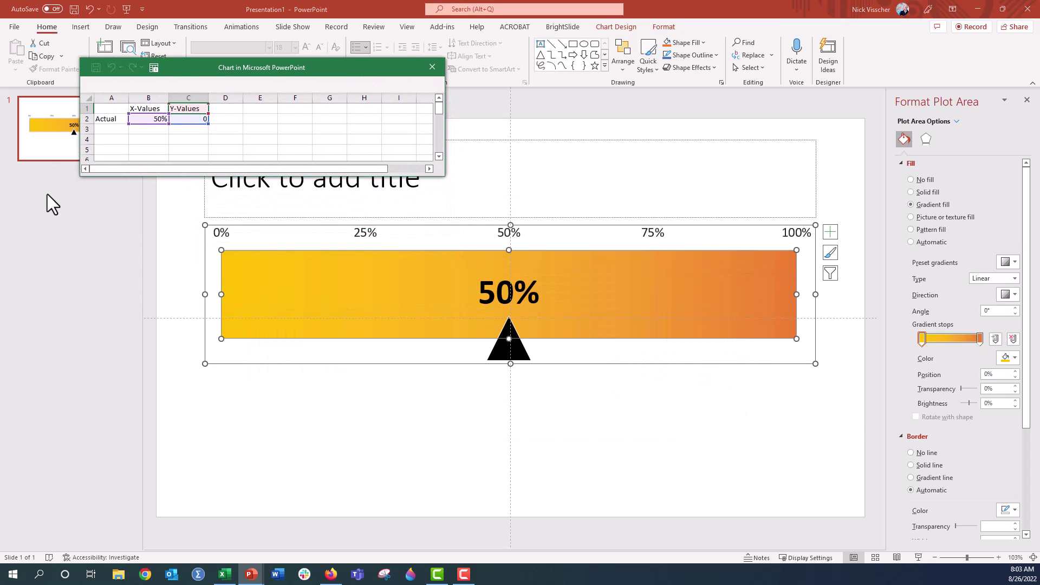
click(137, 120)
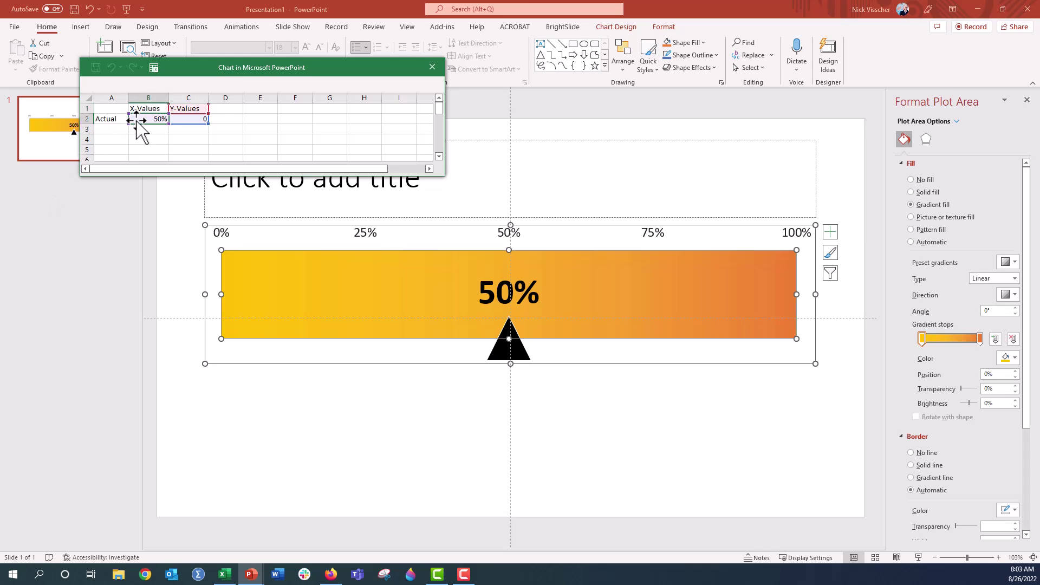
text(65)
key(Return)
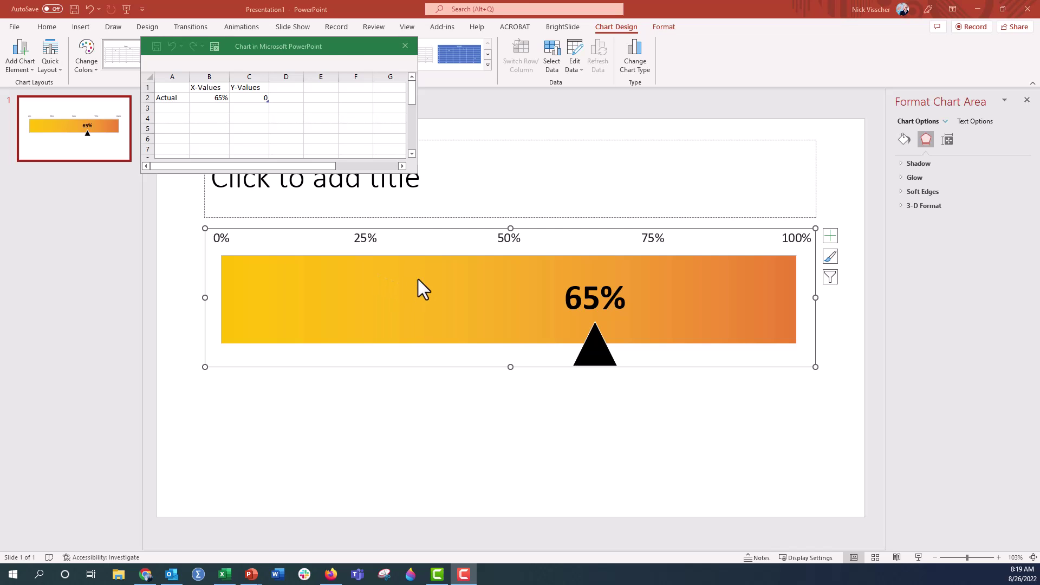
drag(337, 43, 340, 70)
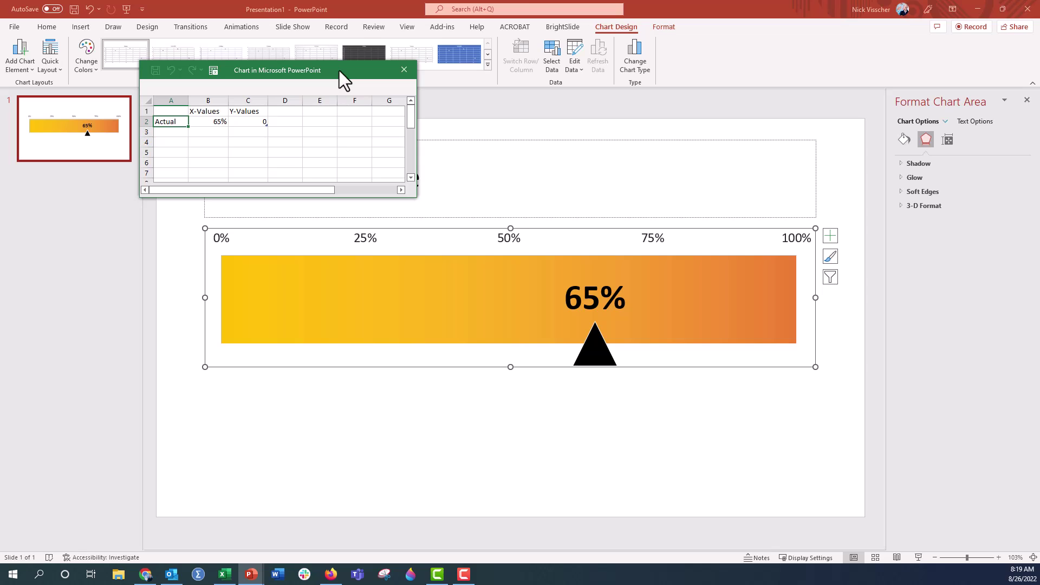
Open the Select Data Source dialog, try cell A4 as the range, then cancel without changes.
click(555, 50)
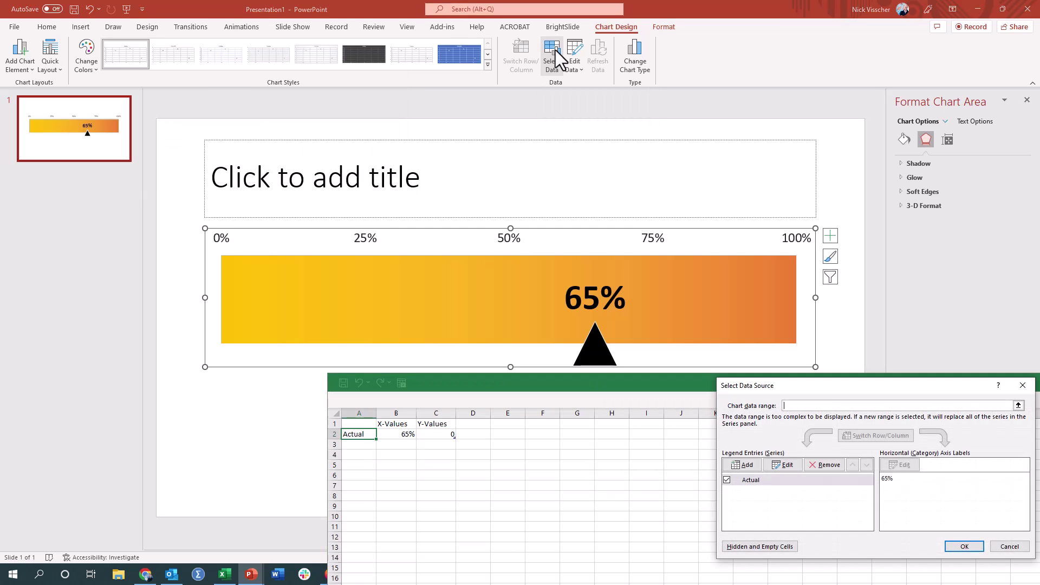
drag(606, 380, 521, 381)
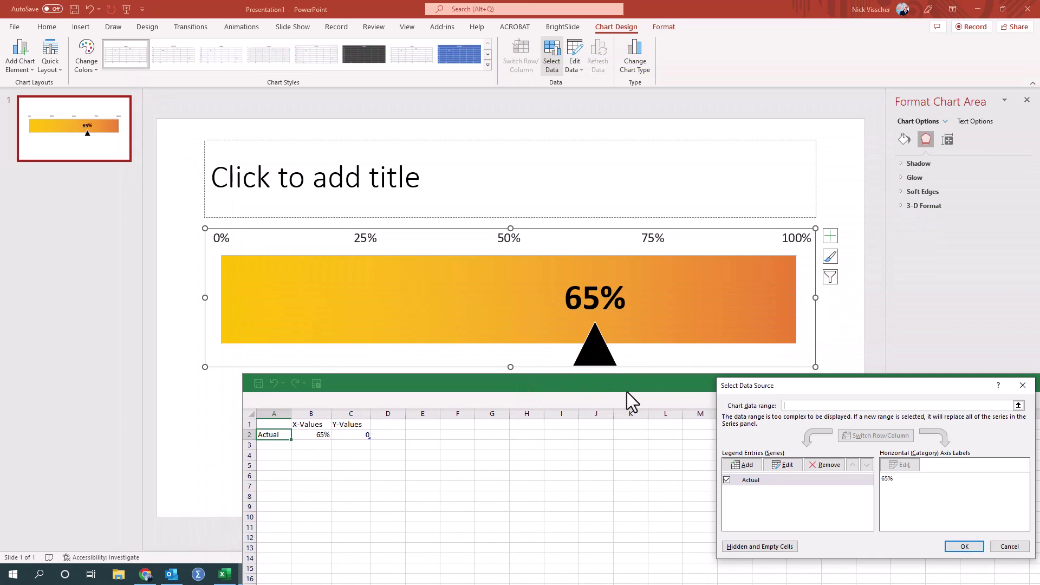
drag(781, 385, 649, 358)
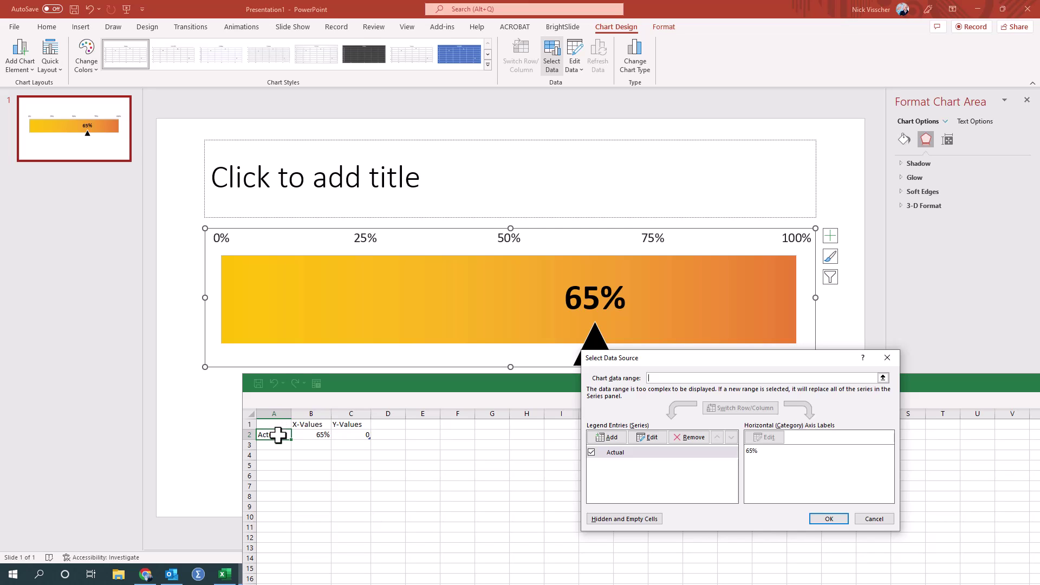
click(276, 455)
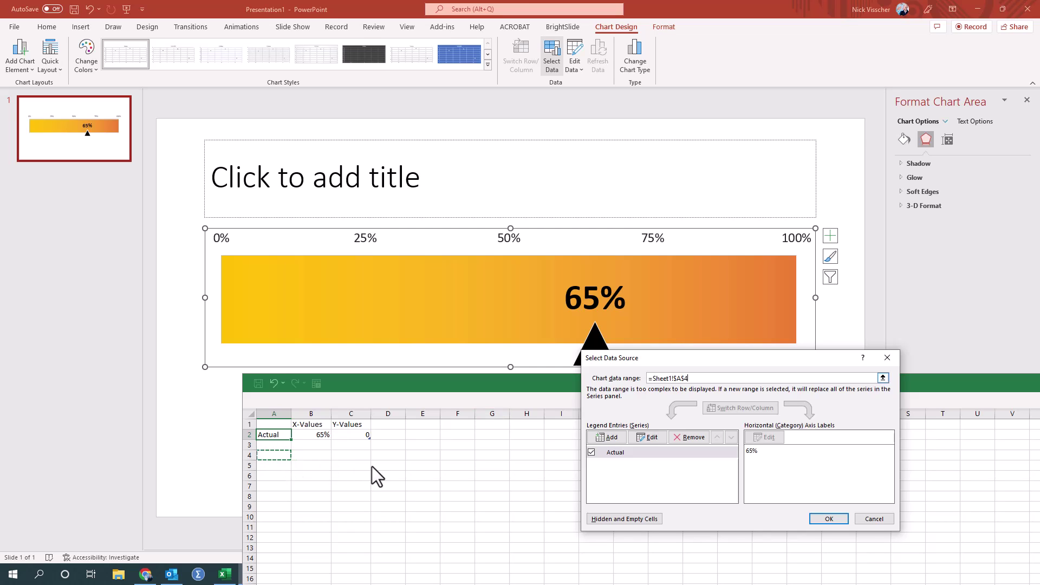
click(867, 519)
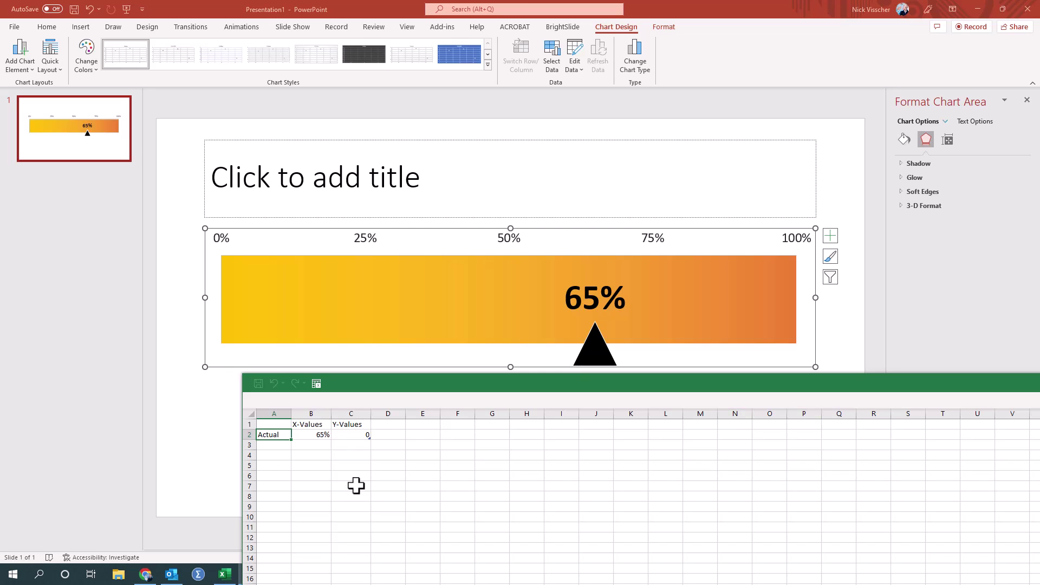
Fill row 4 of the chart data with Target, 50 and 0.5.
click(280, 457)
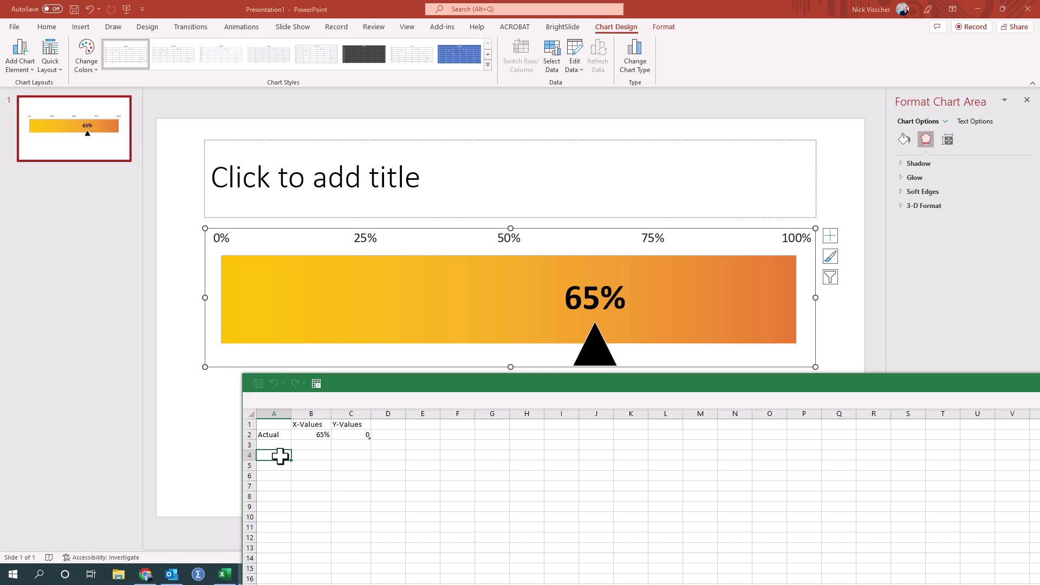
text(Targ)
key(Tab)
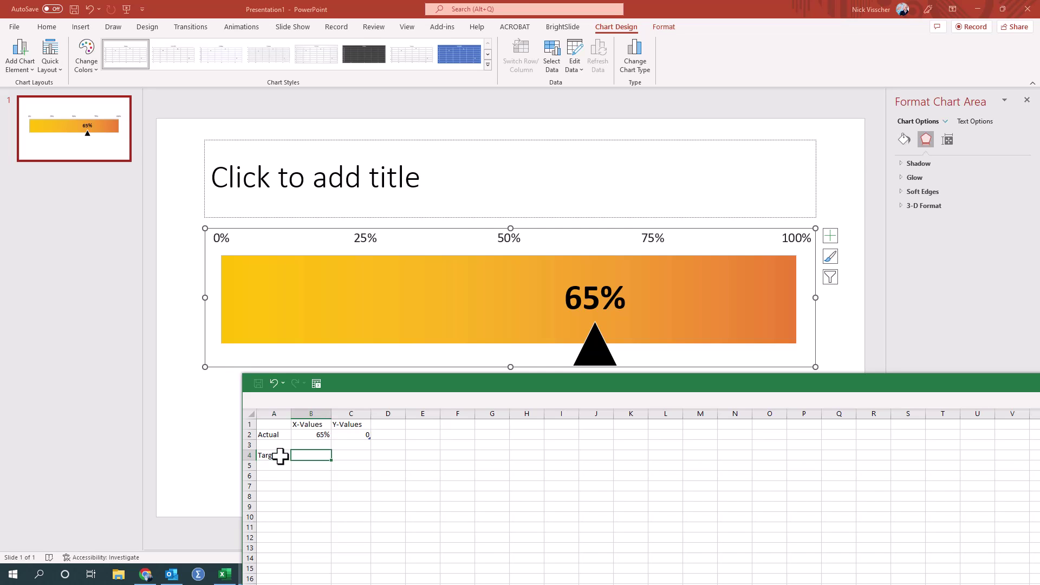
text(50)
key(Tab)
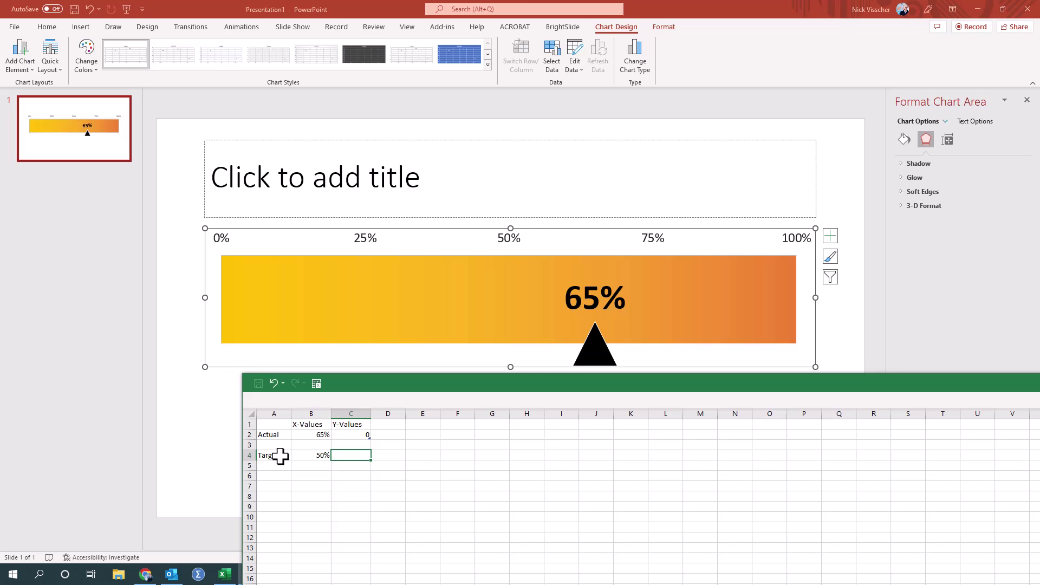
text(0.5)
key(Return)
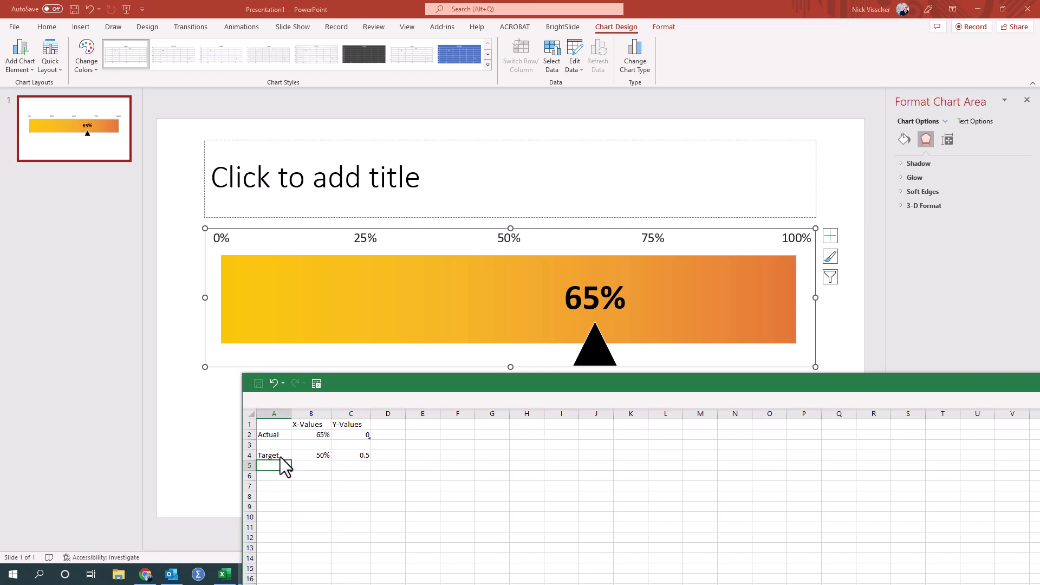
Add a series named from A4, with X values from B4 and Y values from C4.
click(554, 63)
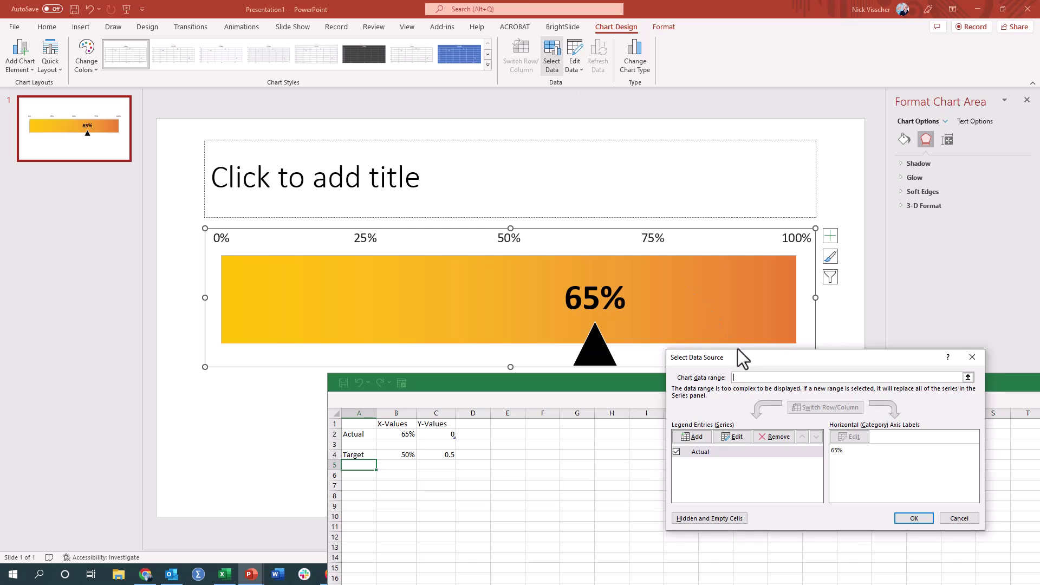
drag(742, 356, 671, 170)
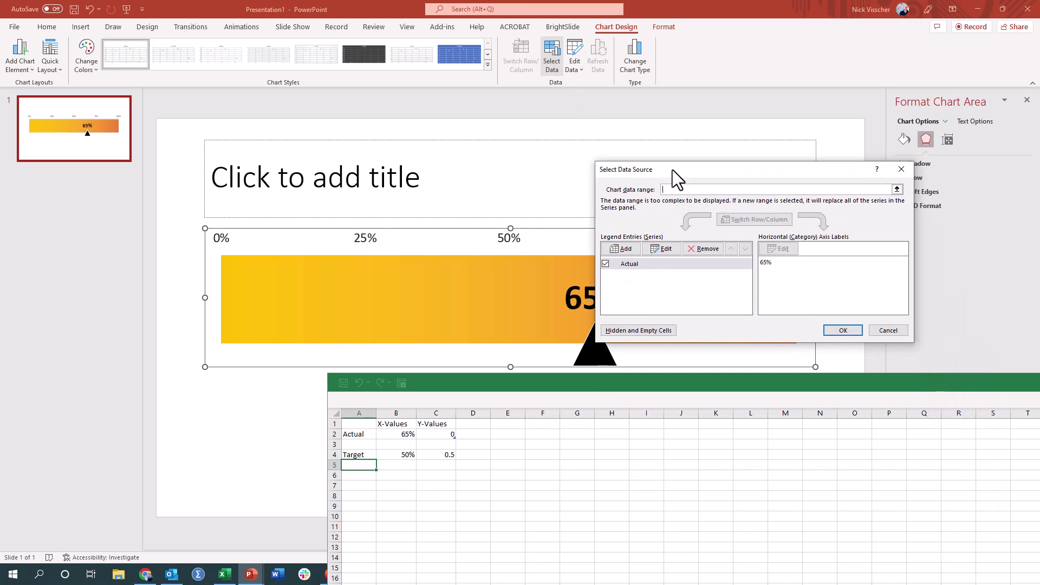
click(622, 249)
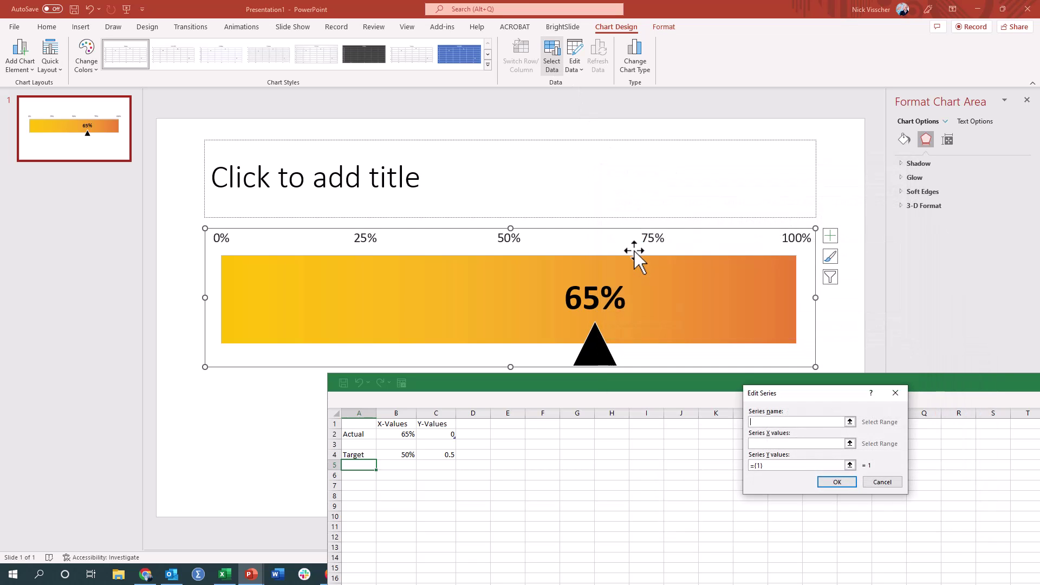
click(359, 455)
click(849, 443)
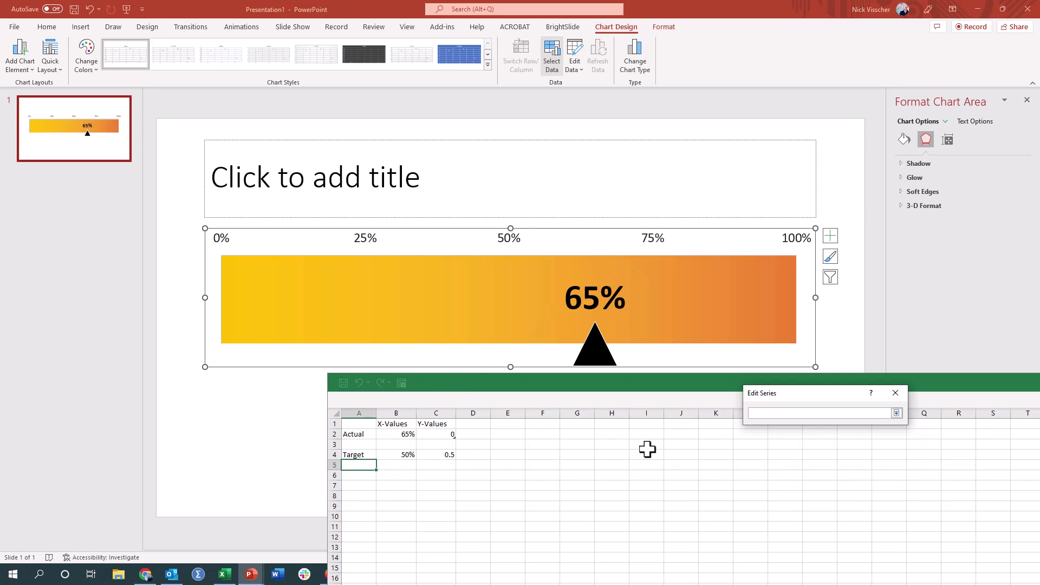
click(391, 455)
key(Return)
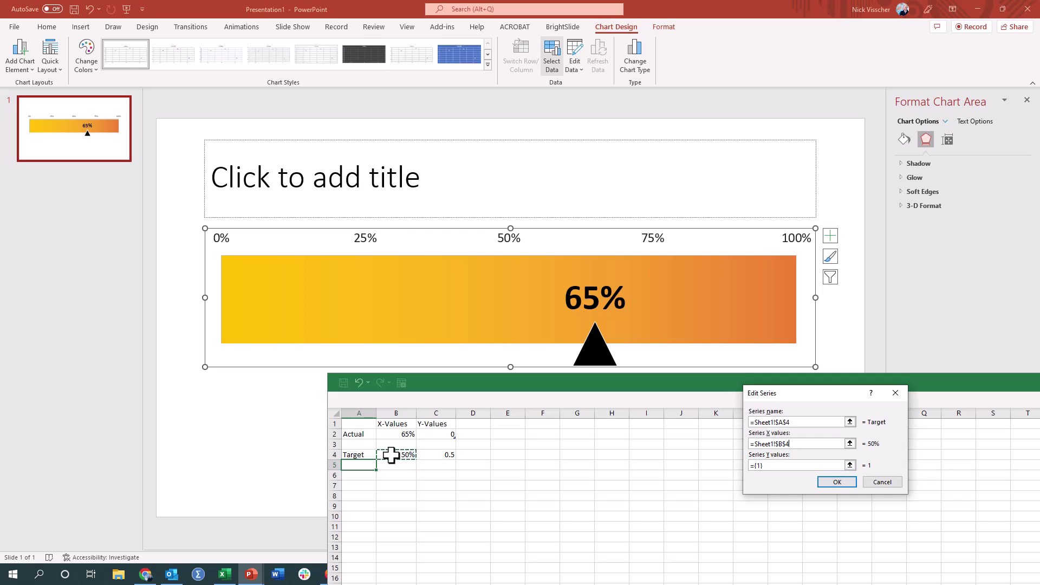
click(850, 465)
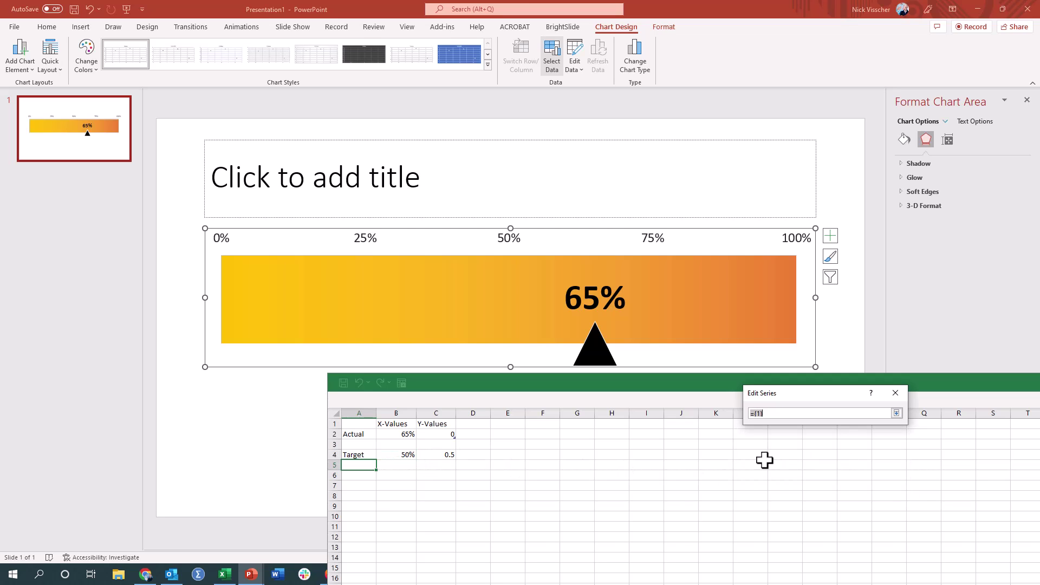
click(434, 456)
key(Return)
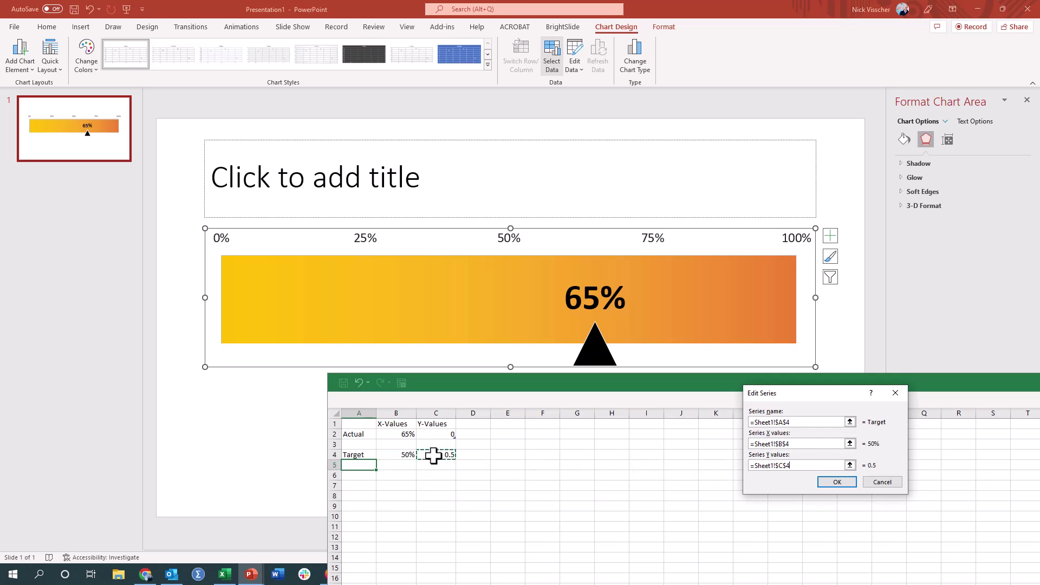
click(840, 481)
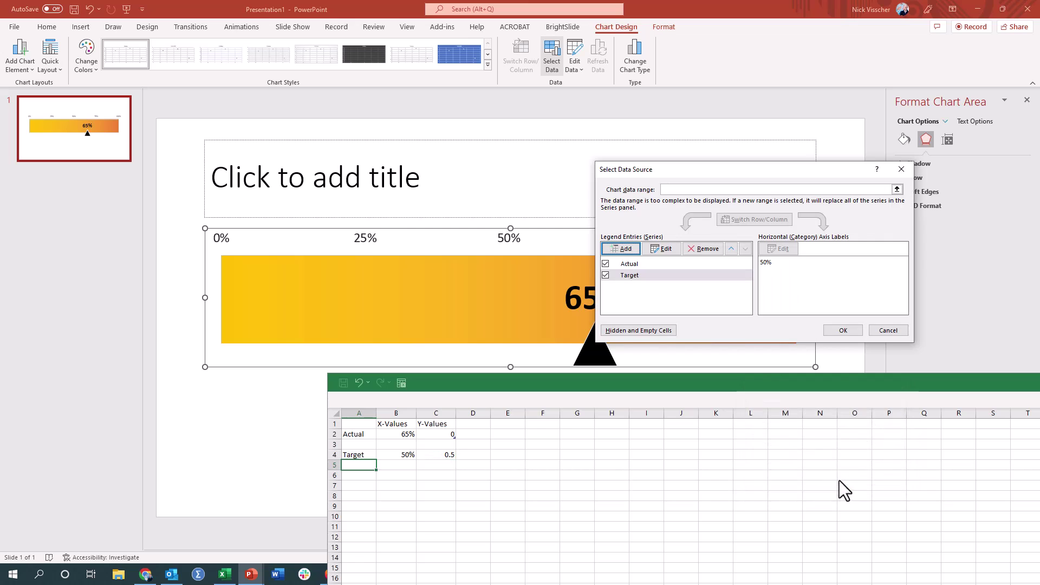
click(840, 330)
drag(1025, 383, 163, 268)
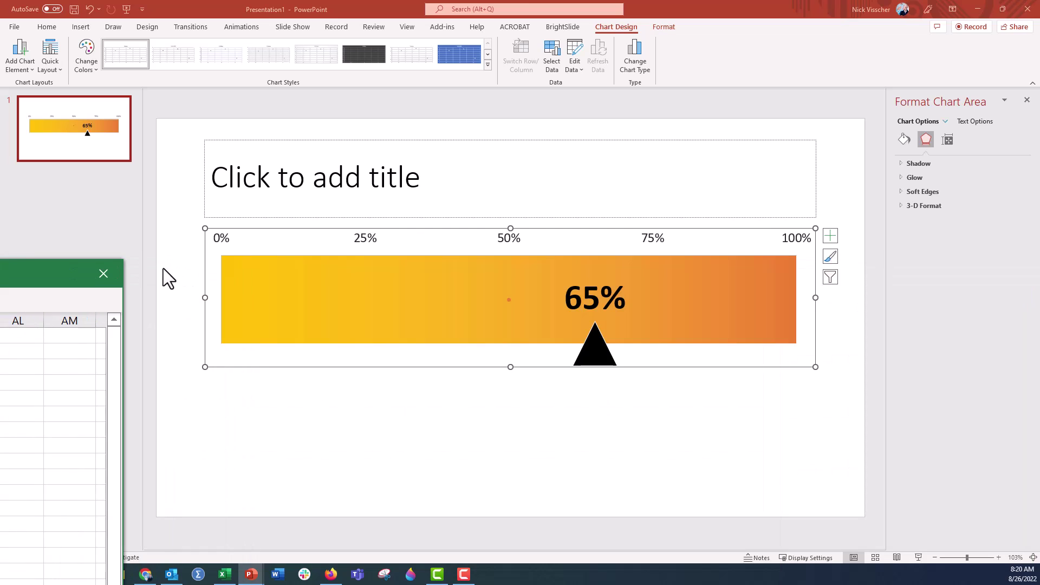
Close the data sheet and set the Target point's marker to a built-in asterisk shape.
click(103, 275)
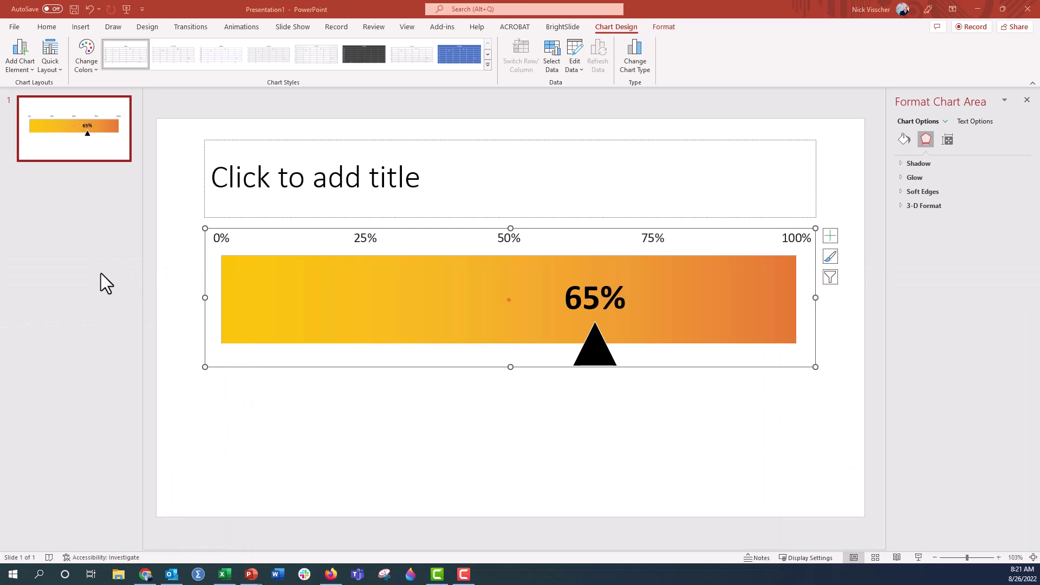
click(508, 301)
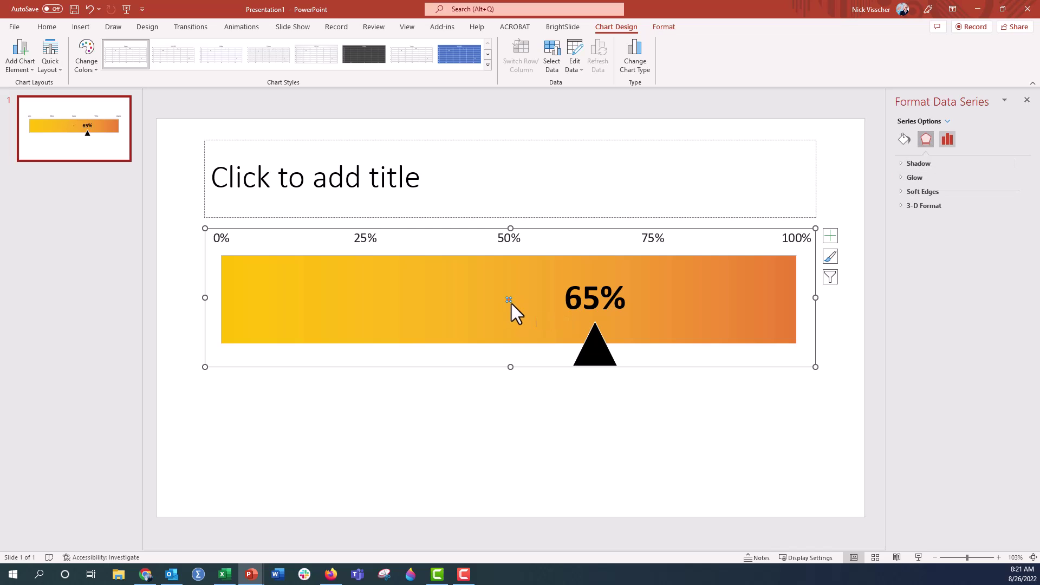
click(904, 140)
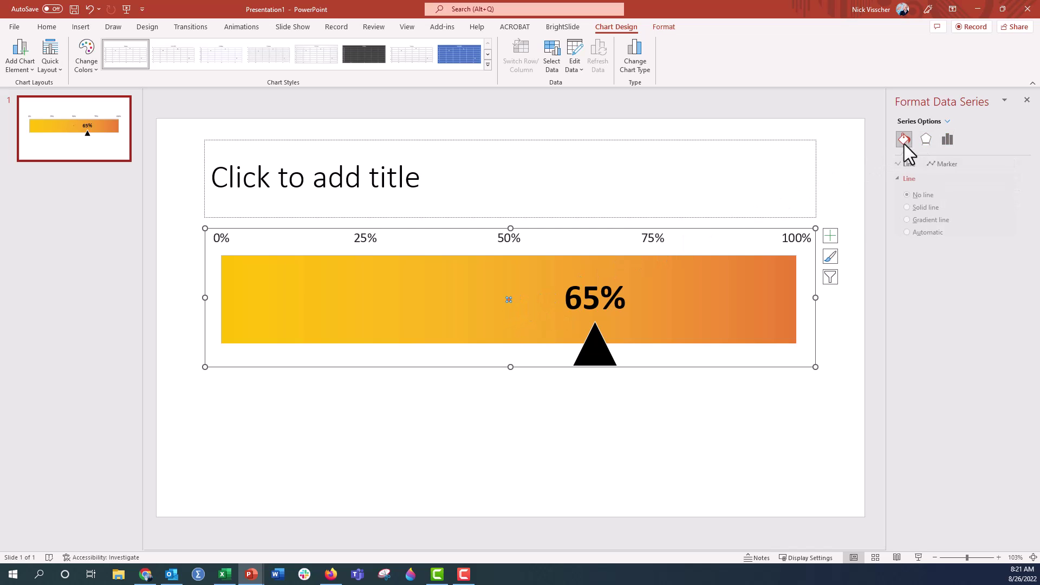
click(942, 164)
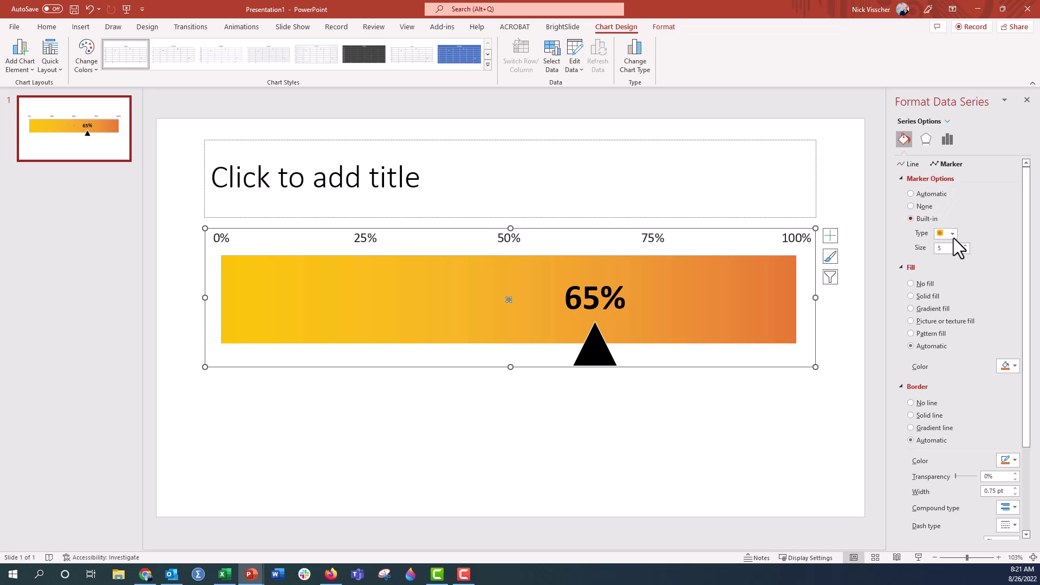
click(954, 237)
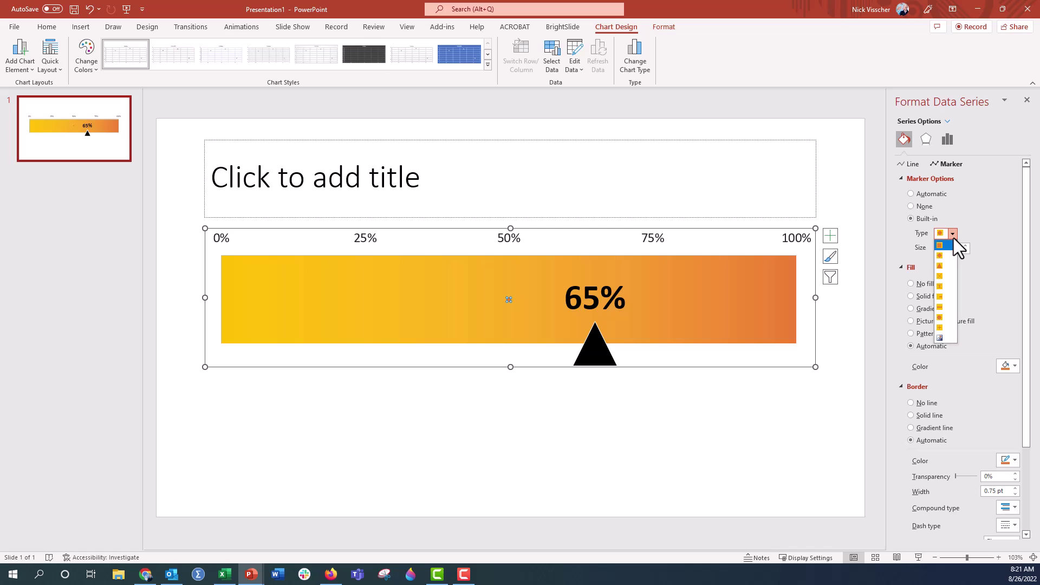
click(943, 307)
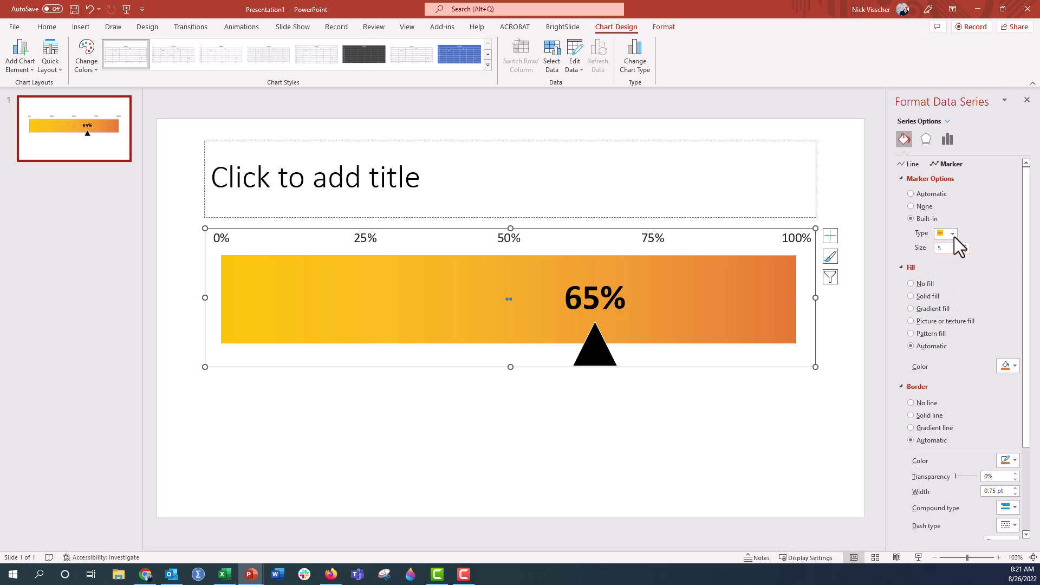
click(953, 234)
click(946, 284)
click(952, 236)
click(951, 236)
Add error bars to the chart through More Error Bars Options.
click(22, 70)
mouse_move(18, 161)
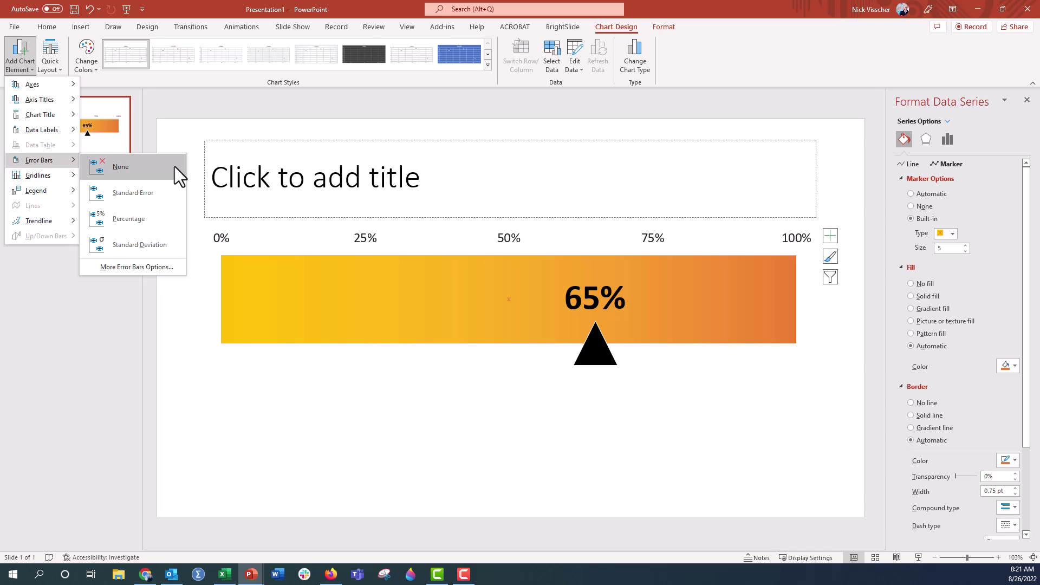
click(167, 273)
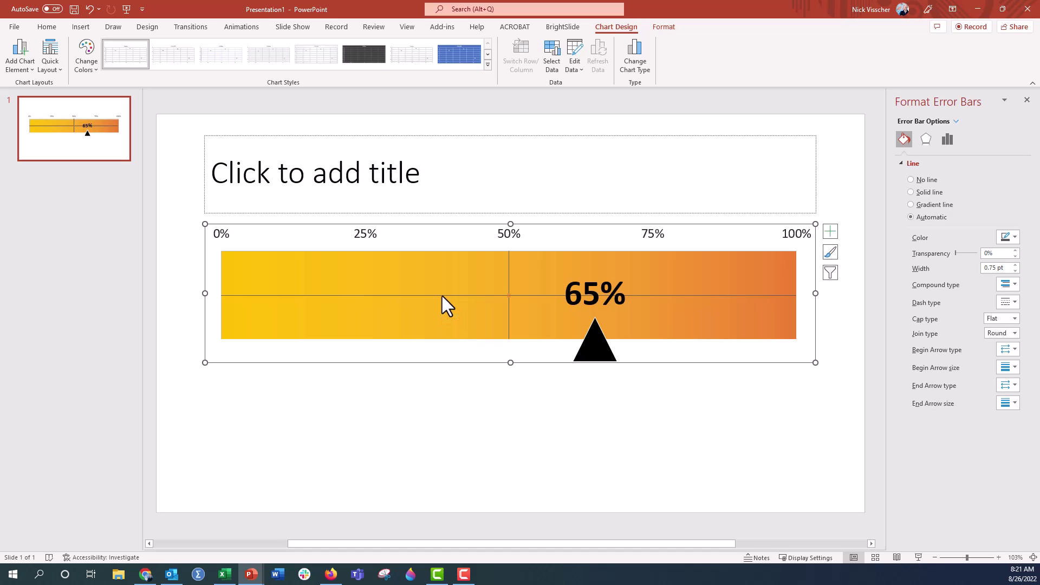
Delete the horizontal error bar, keeping only the vertical one at 50%.
click(717, 433)
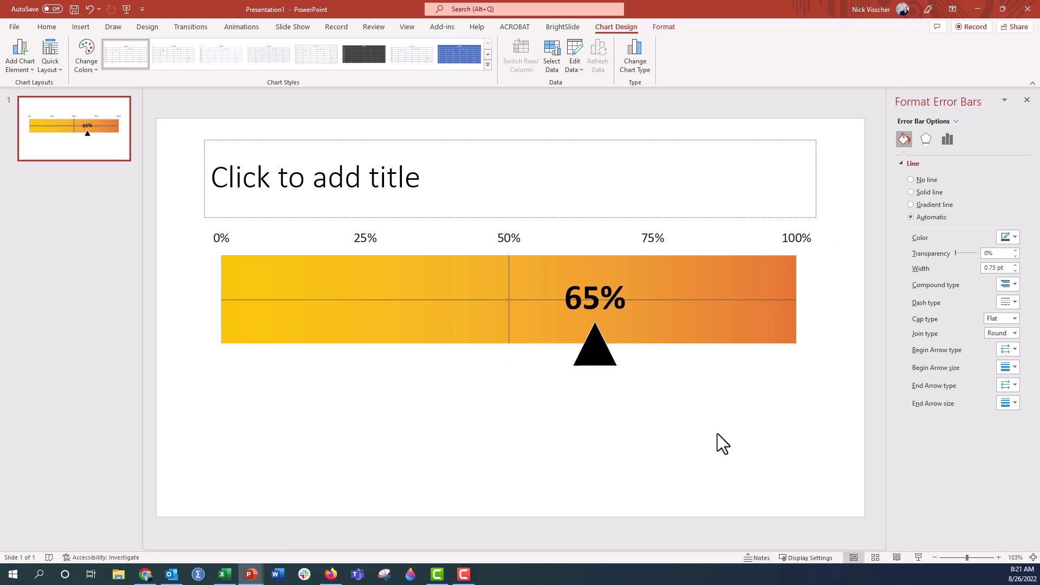
click(697, 295)
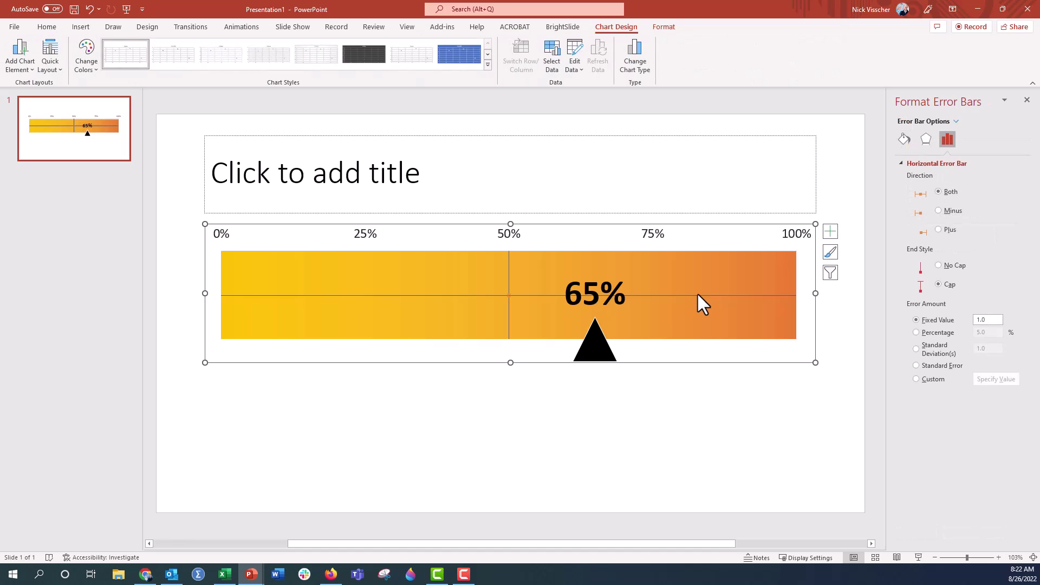
key(Delete)
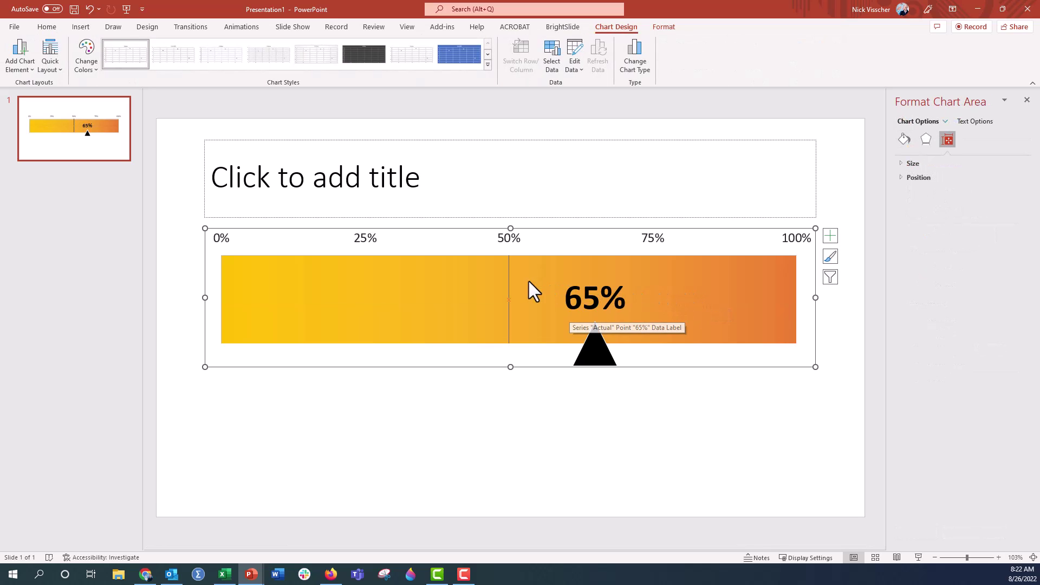
click(510, 280)
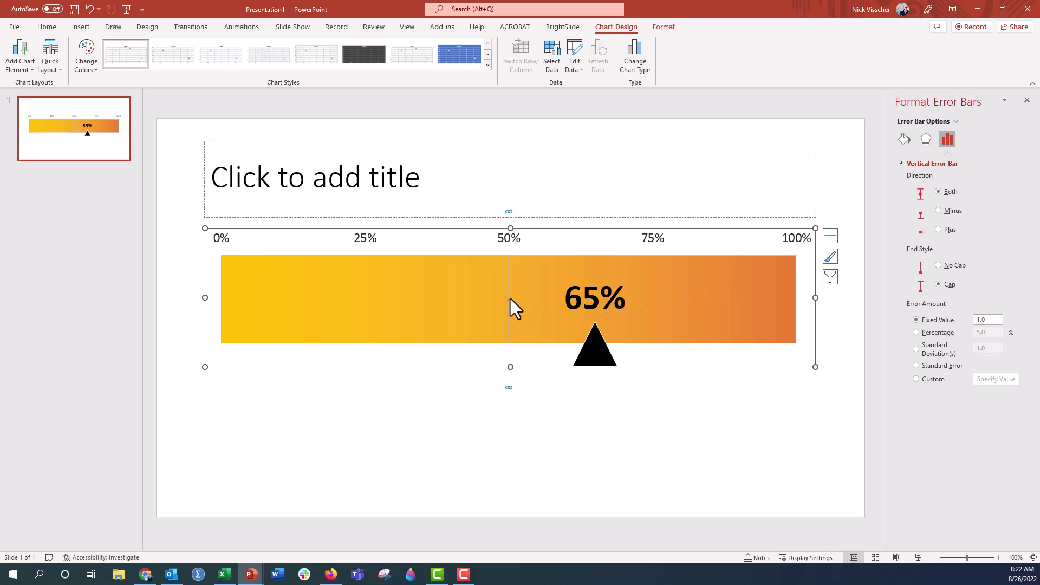
Give the vertical Target error bar a fixed value of 0.5 to match the bar height.
mouse_move(510, 298)
Hide the Target point's marker by setting marker options to none.
click(509, 300)
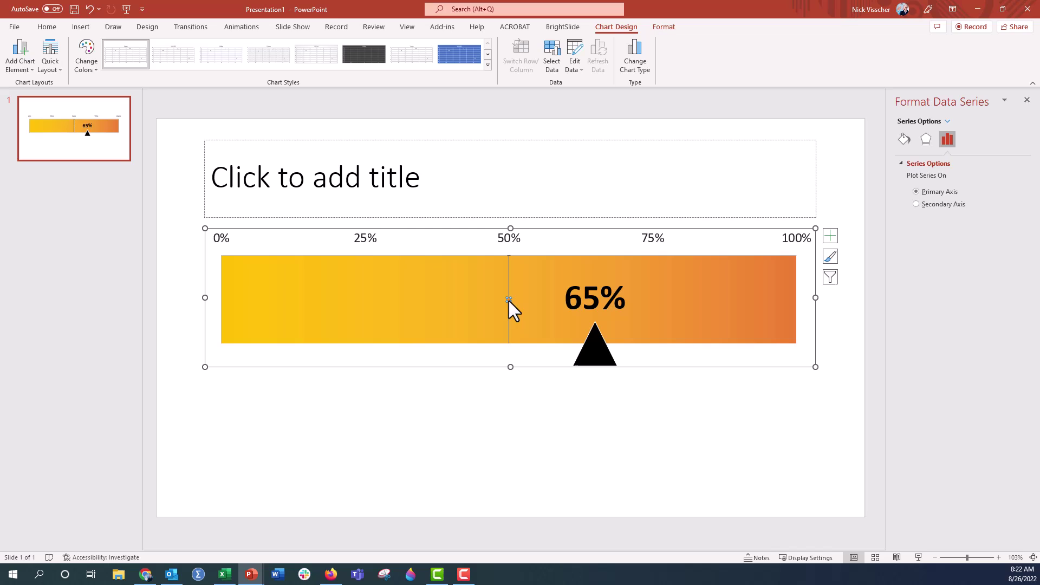
click(905, 140)
click(941, 163)
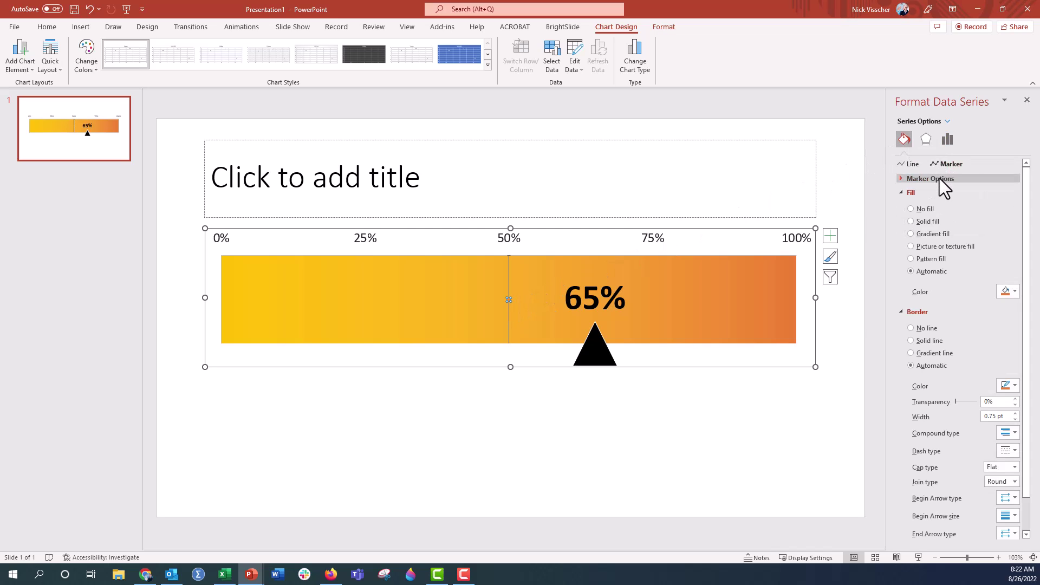
click(939, 178)
click(925, 206)
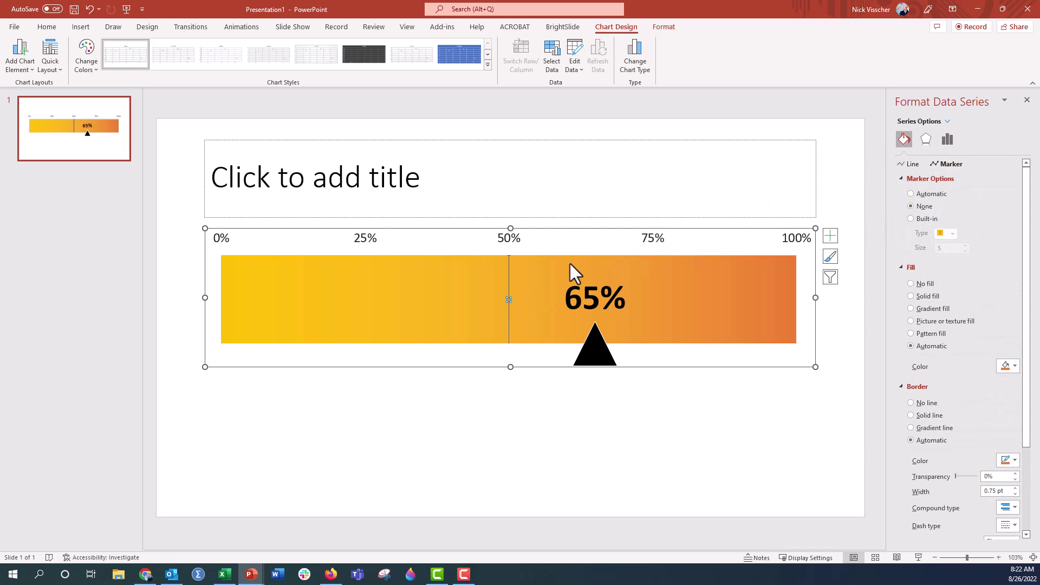
Make the 50% error bar a solid line and increase its width.
click(508, 273)
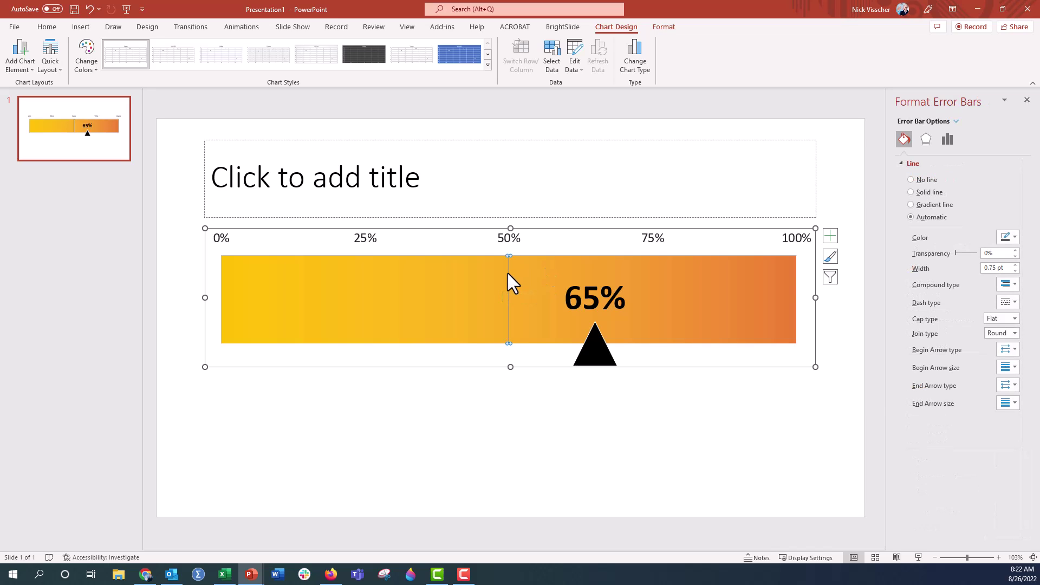
click(951, 140)
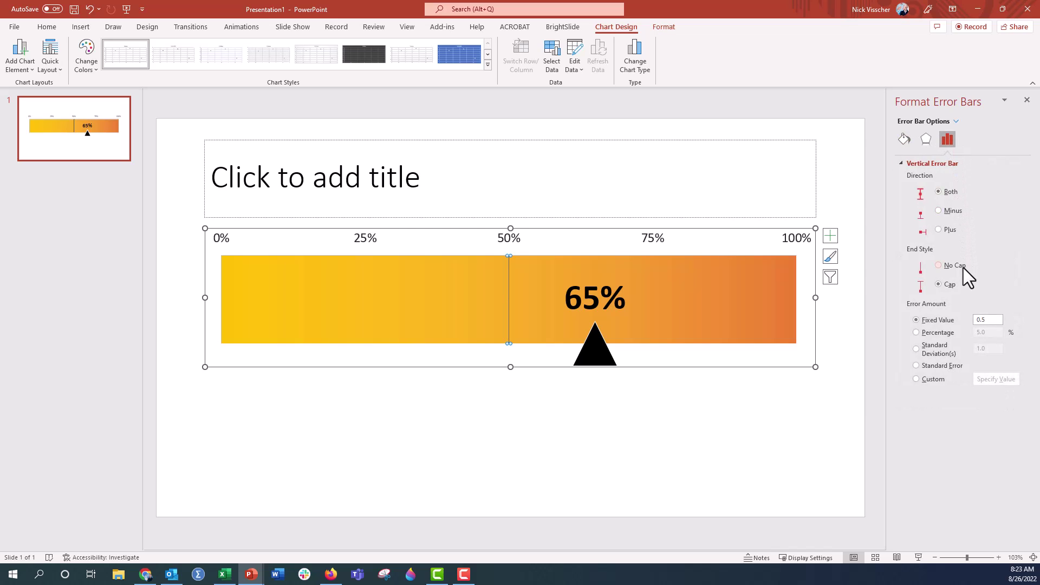
click(900, 144)
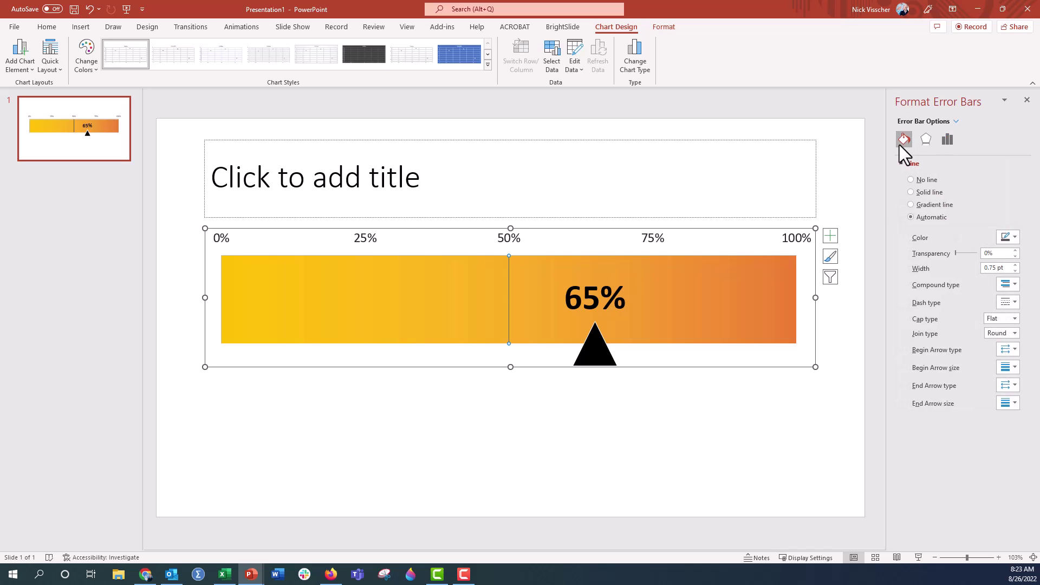
click(1014, 265)
click(1014, 265)
click(1015, 265)
click(1014, 265)
click(1014, 265)
click(1014, 265)
click(1014, 265)
click(1014, 265)
click(1014, 265)
click(1014, 265)
click(1014, 265)
click(1015, 265)
click(1014, 265)
click(1014, 265)
click(1014, 265)
click(1015, 265)
Colour the target line black.
click(1007, 238)
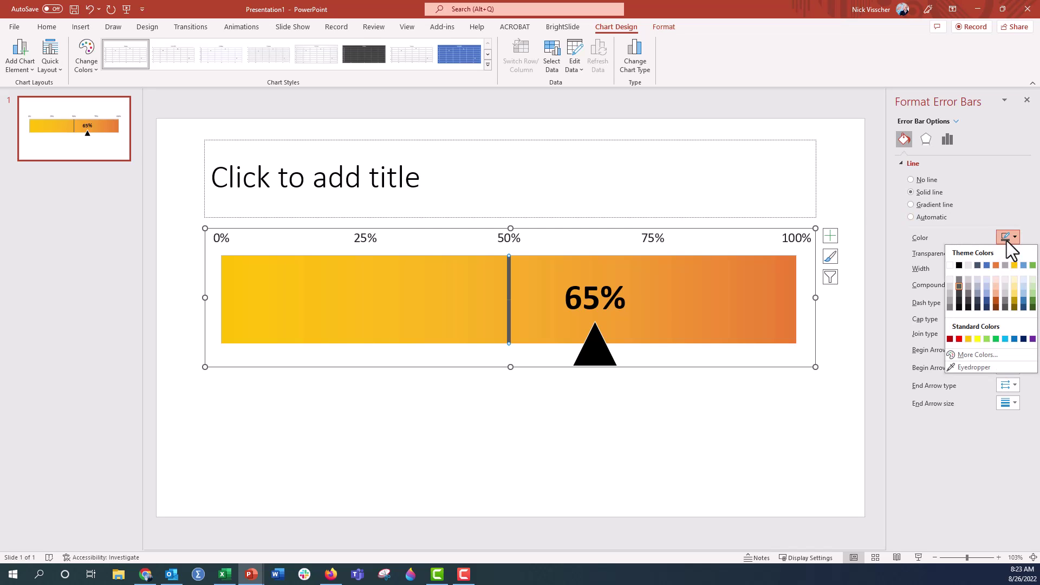
click(950, 265)
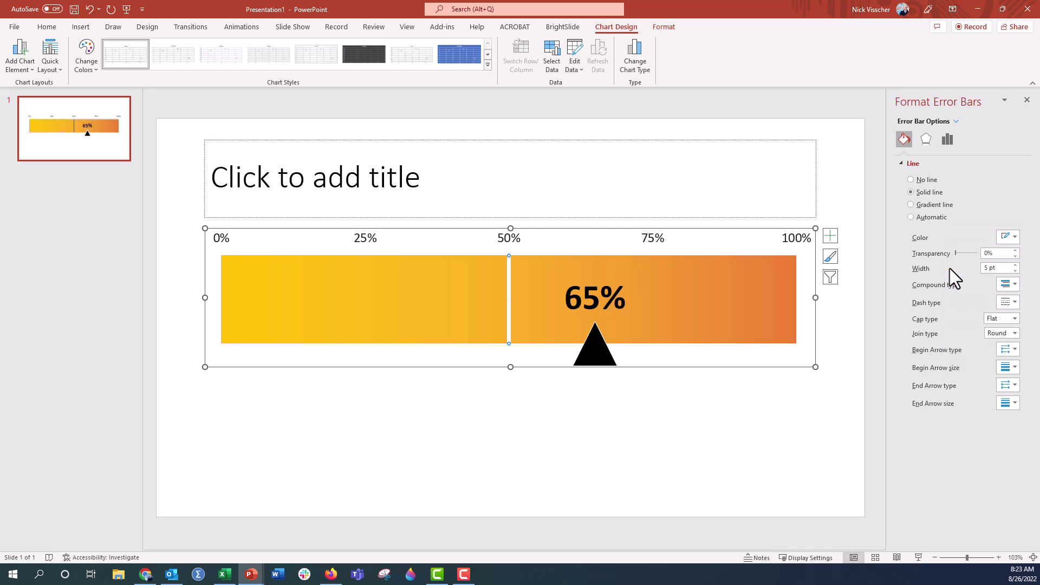
click(1005, 238)
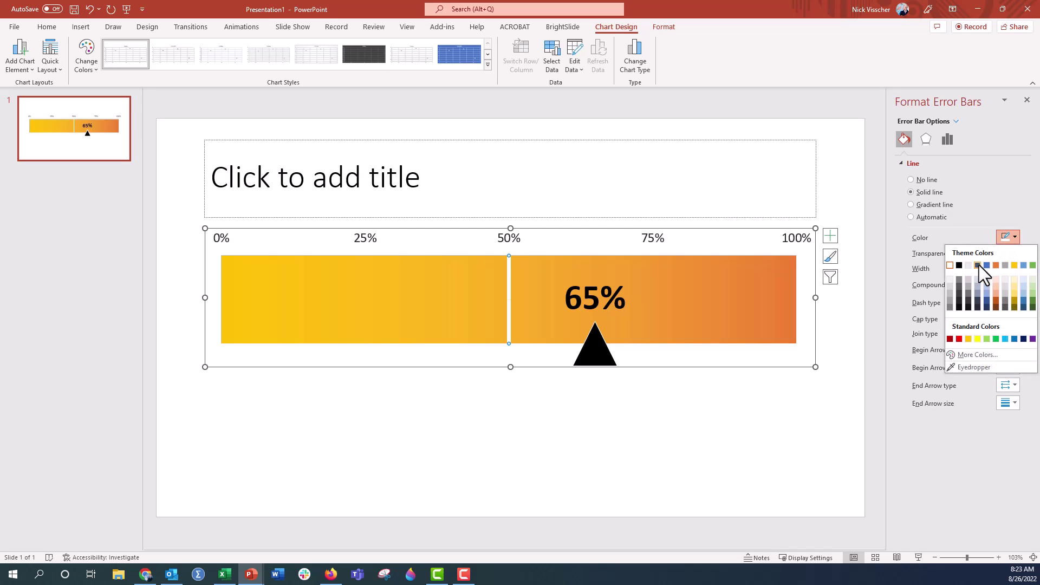
click(960, 266)
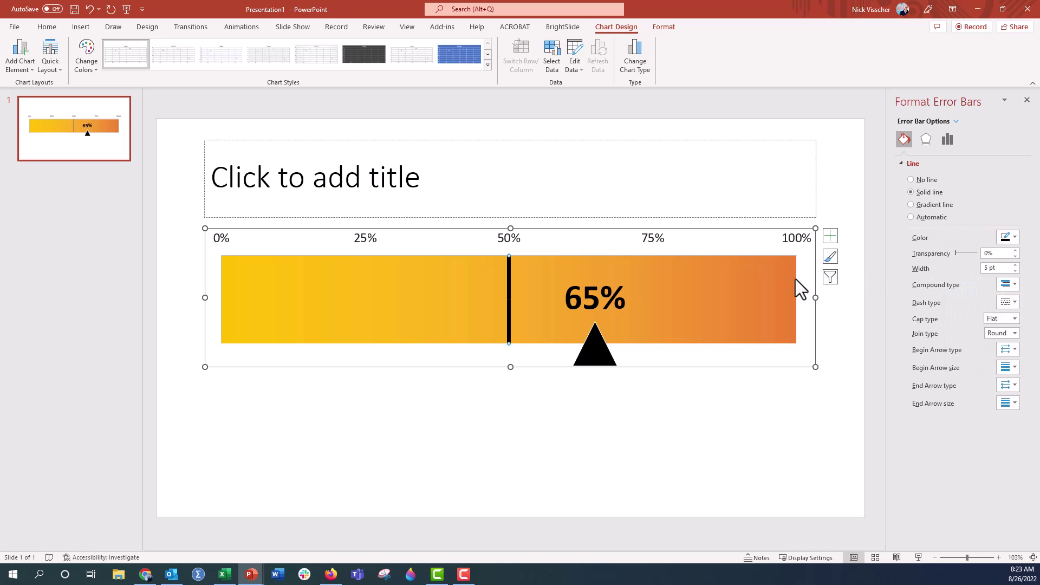
click(510, 298)
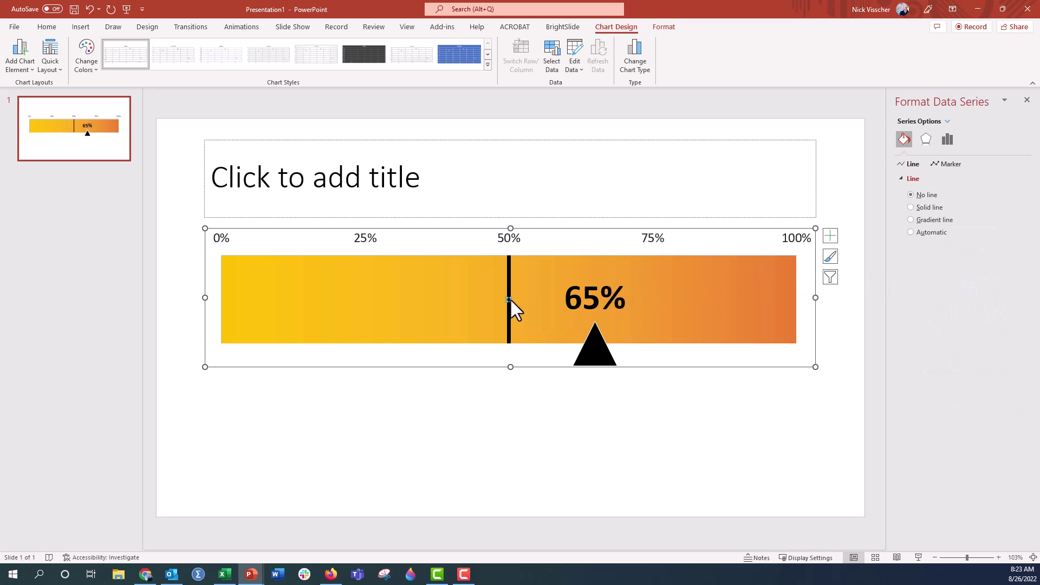
Add a data label to the Target point and select it for formatting.
right_click(509, 300)
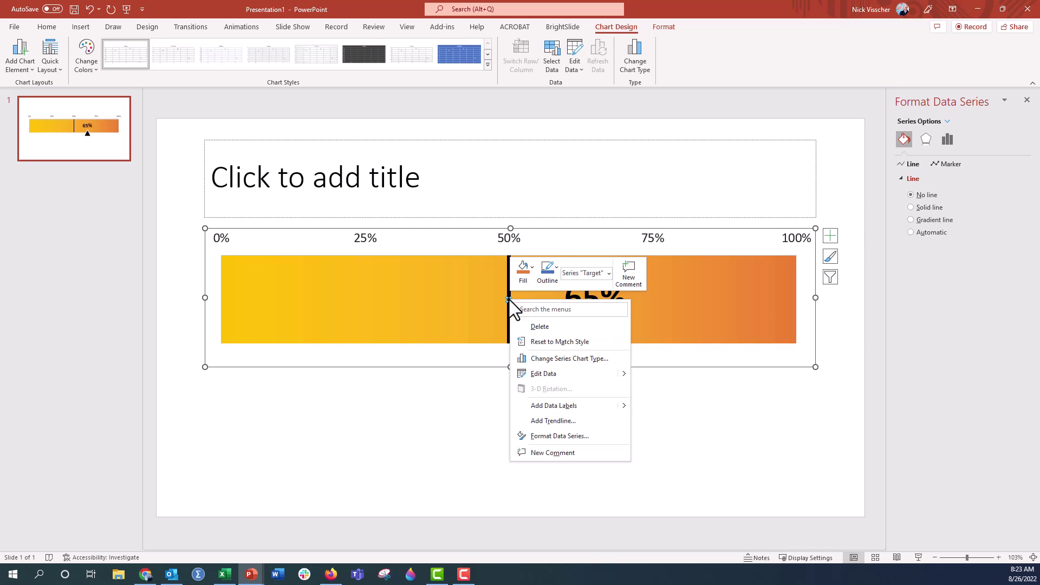
click(525, 408)
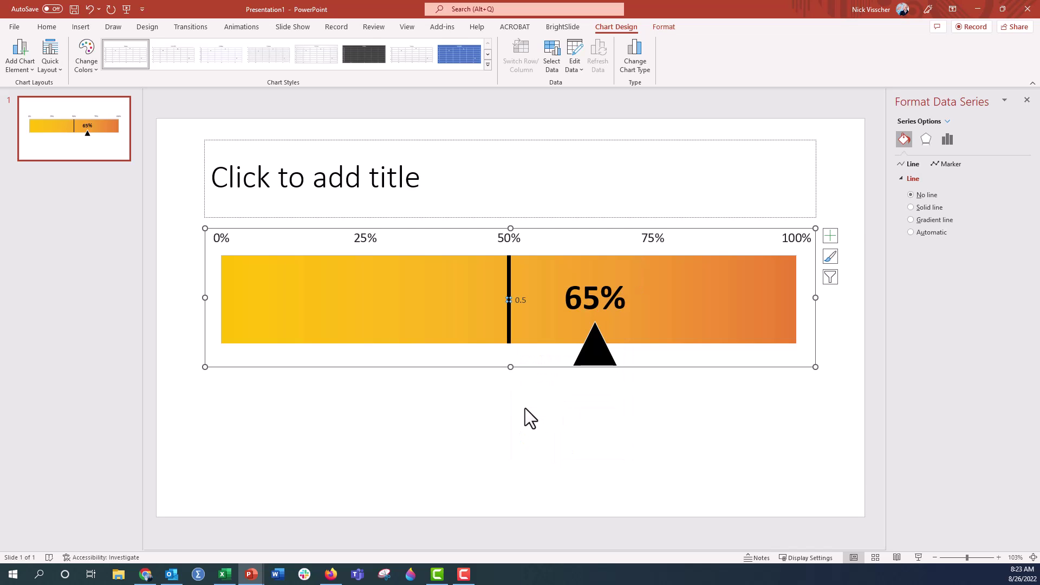
click(520, 301)
click(520, 302)
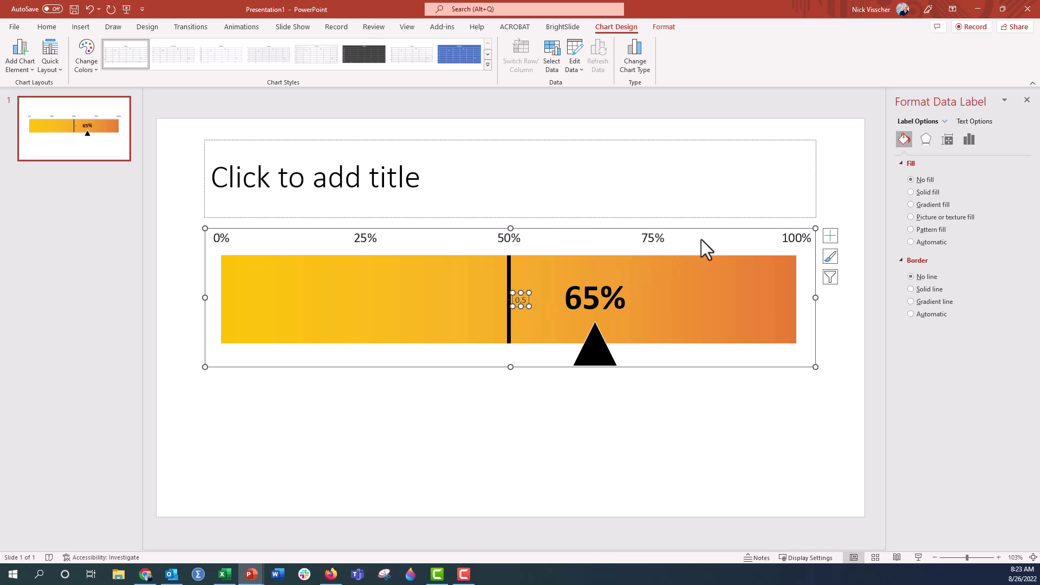
Show Series Name and X Value instead of Y Value, separated by New Line.
click(972, 142)
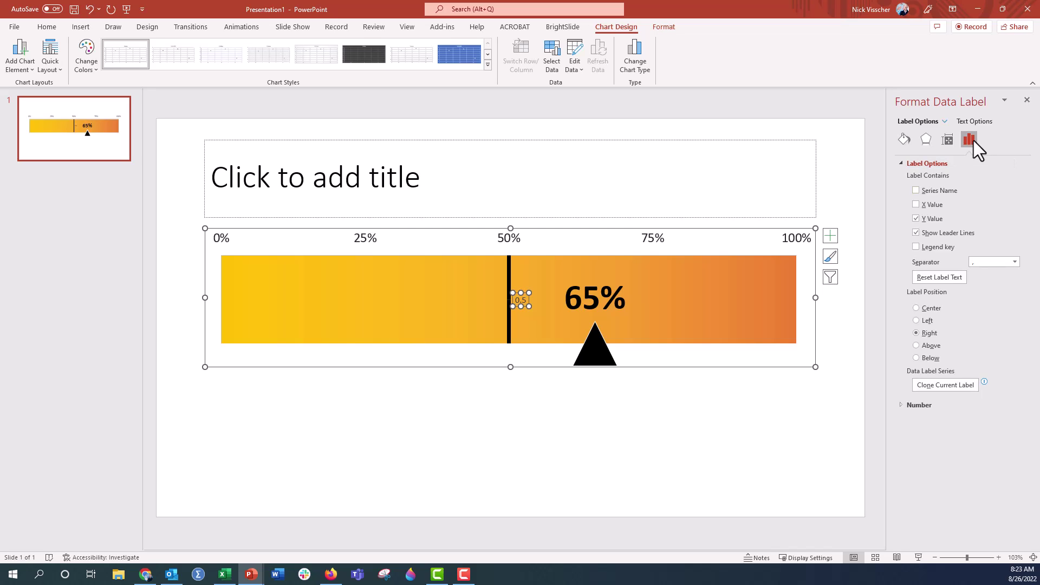
click(916, 219)
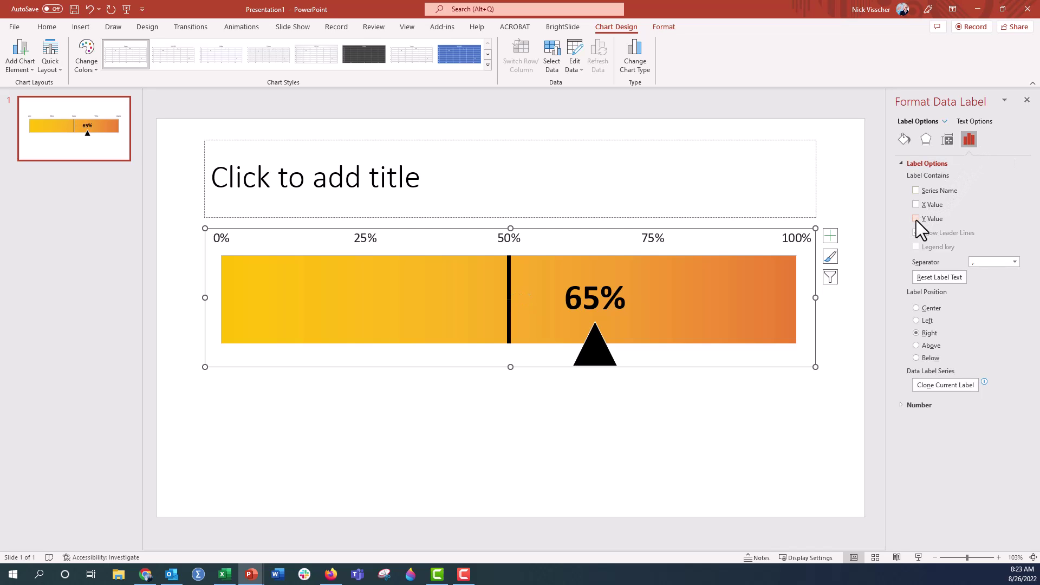
click(916, 191)
click(915, 204)
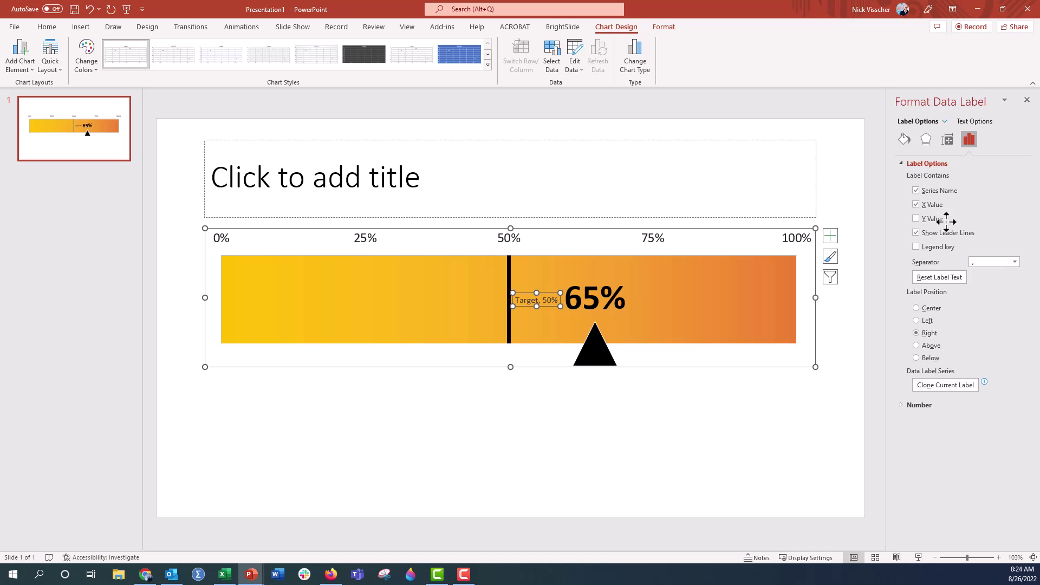
click(1015, 262)
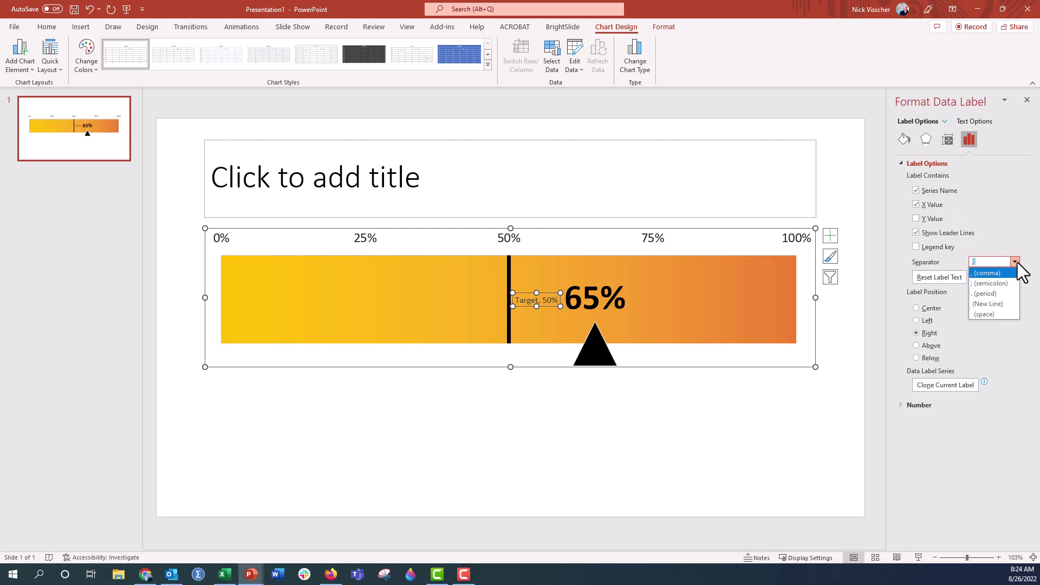
click(997, 304)
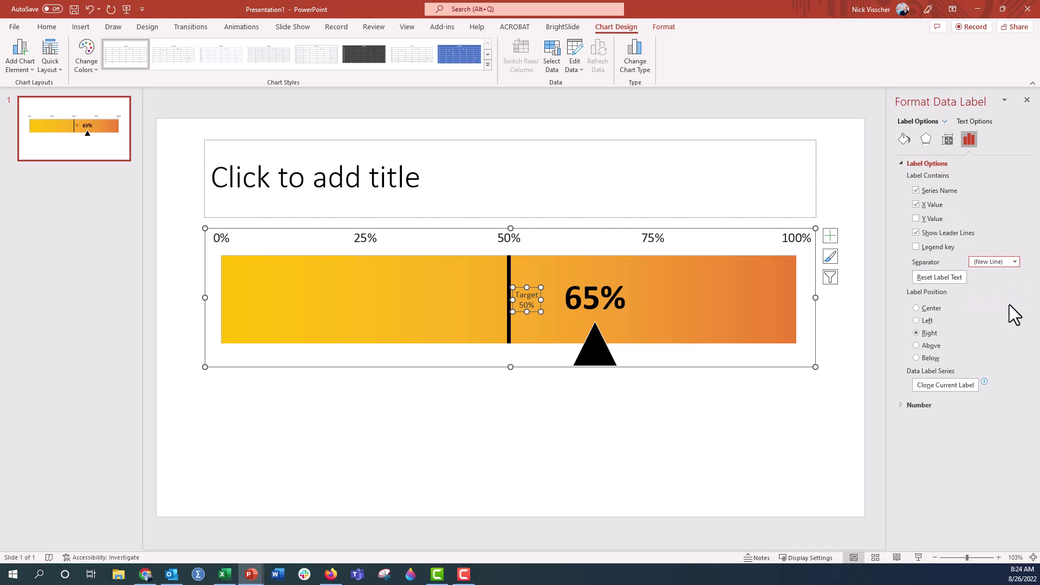
Right-align the Target label text and set its position to Left.
click(49, 30)
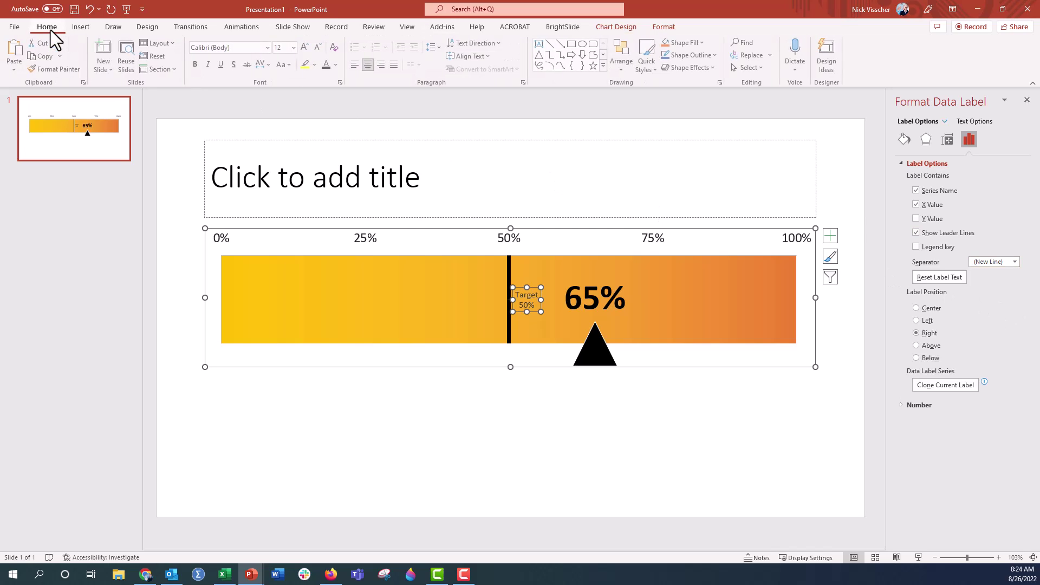
click(358, 66)
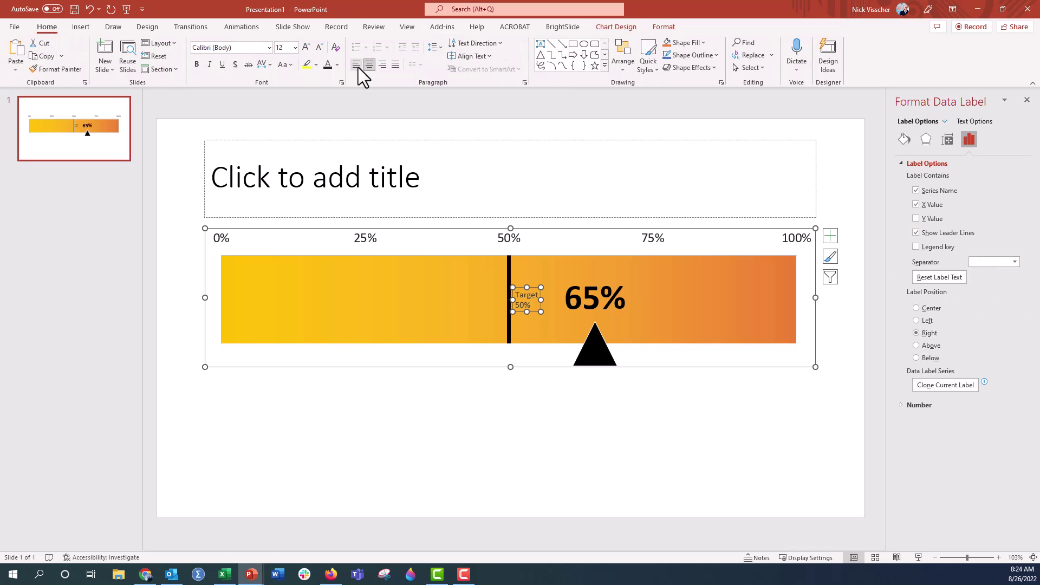
click(383, 65)
click(930, 324)
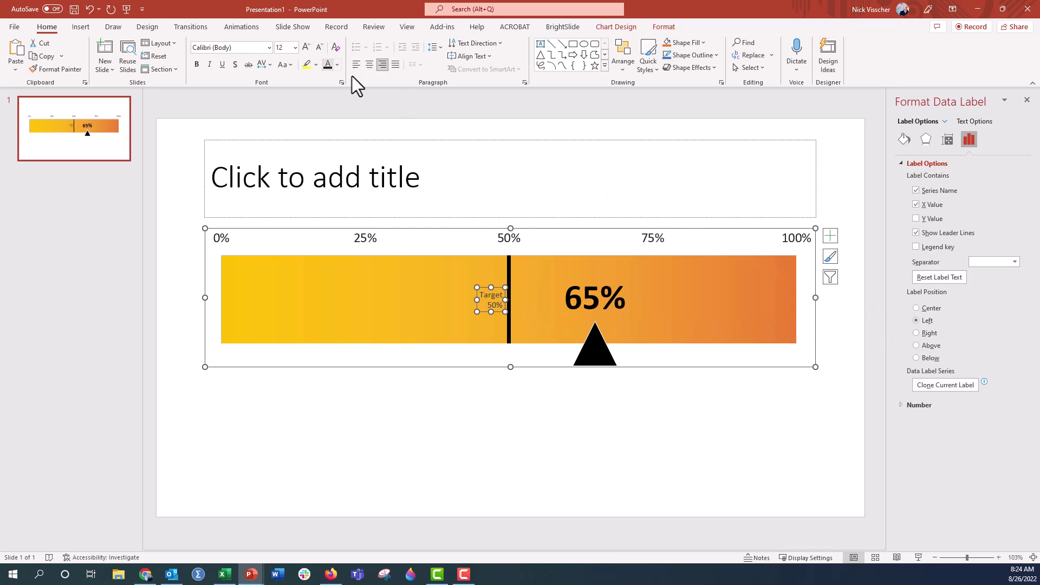
Make the Target label bold and enlarge its font size four steps.
click(197, 65)
click(307, 47)
click(307, 47)
click(307, 47)
click(307, 46)
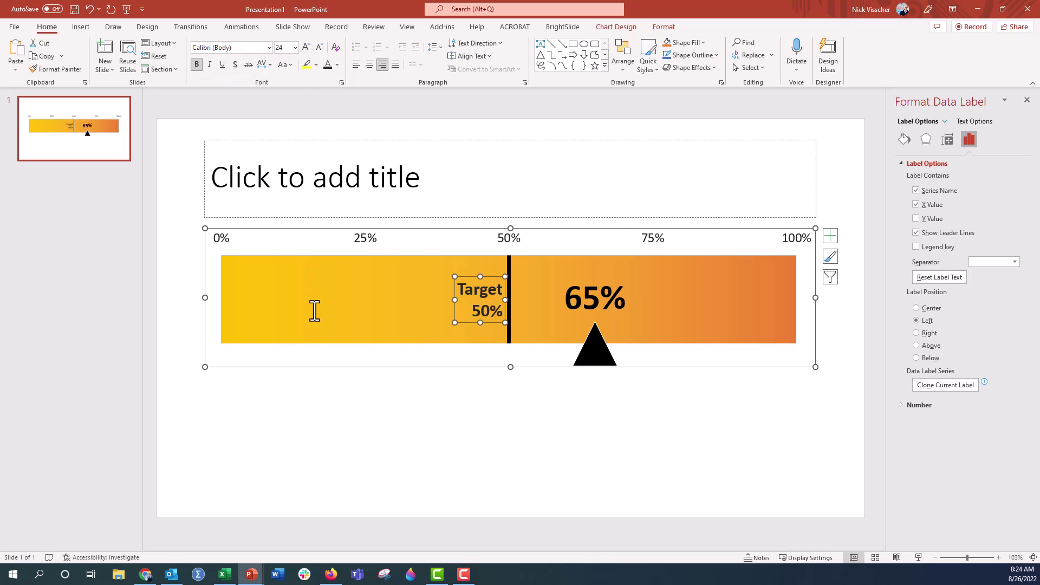
click(316, 421)
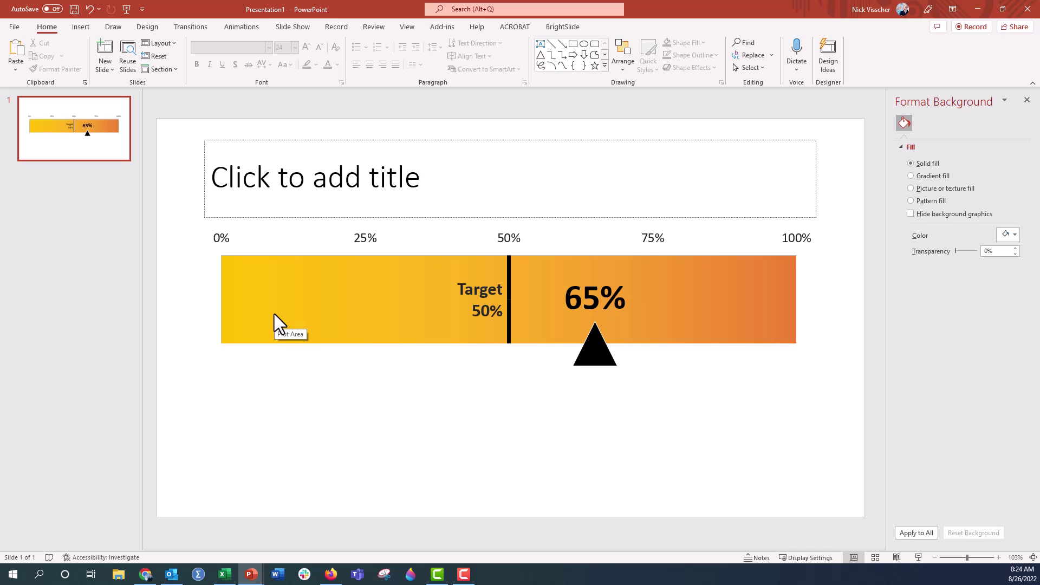
Open the chart's data sheet via Edit Data on the plot area.
right_click(282, 274)
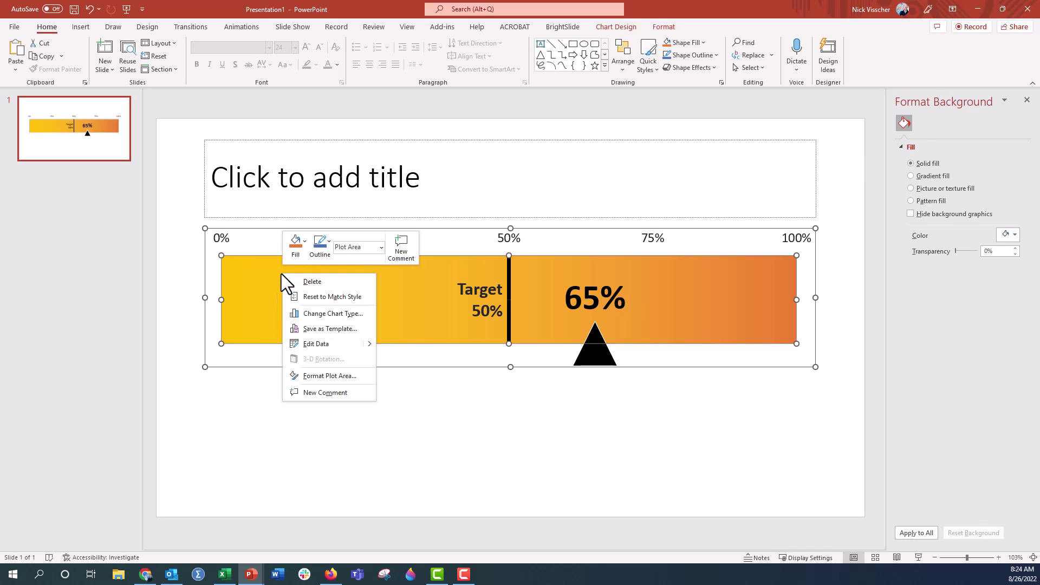
click(306, 344)
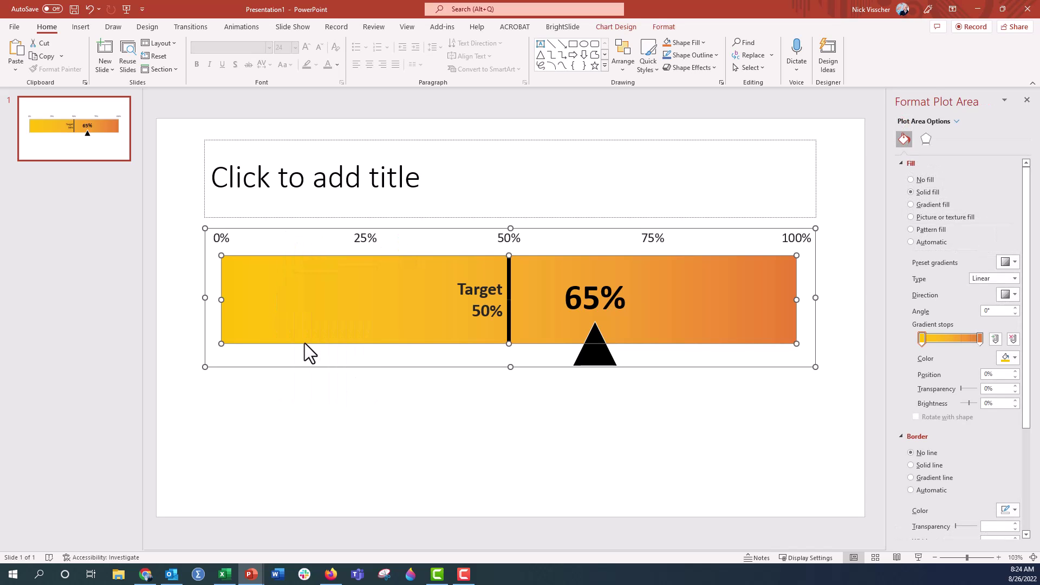
drag(452, 386, 206, 44)
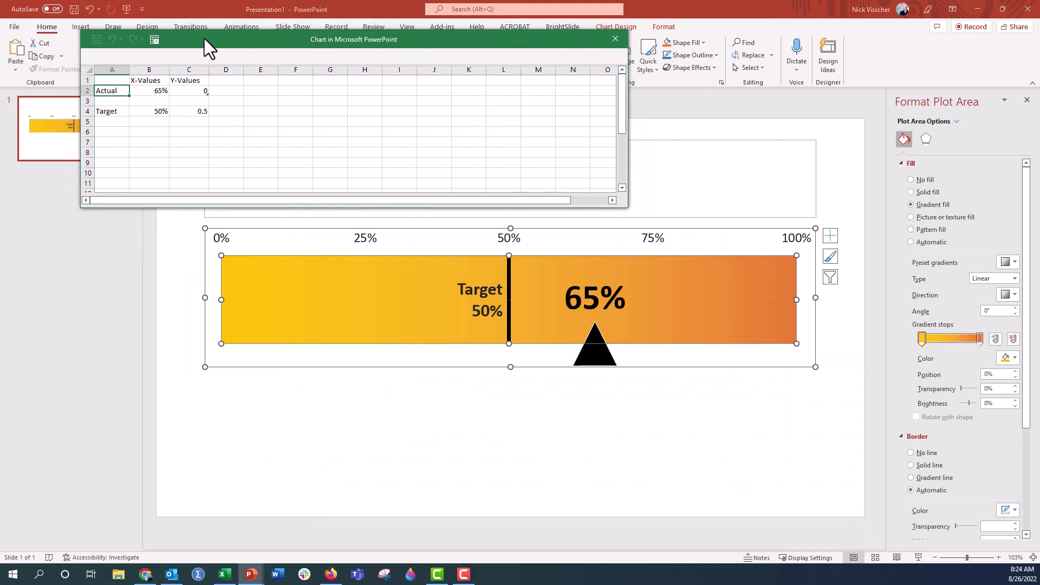
Enter 90 in B2 and 70 in B4, then close the data sheet.
click(147, 91)
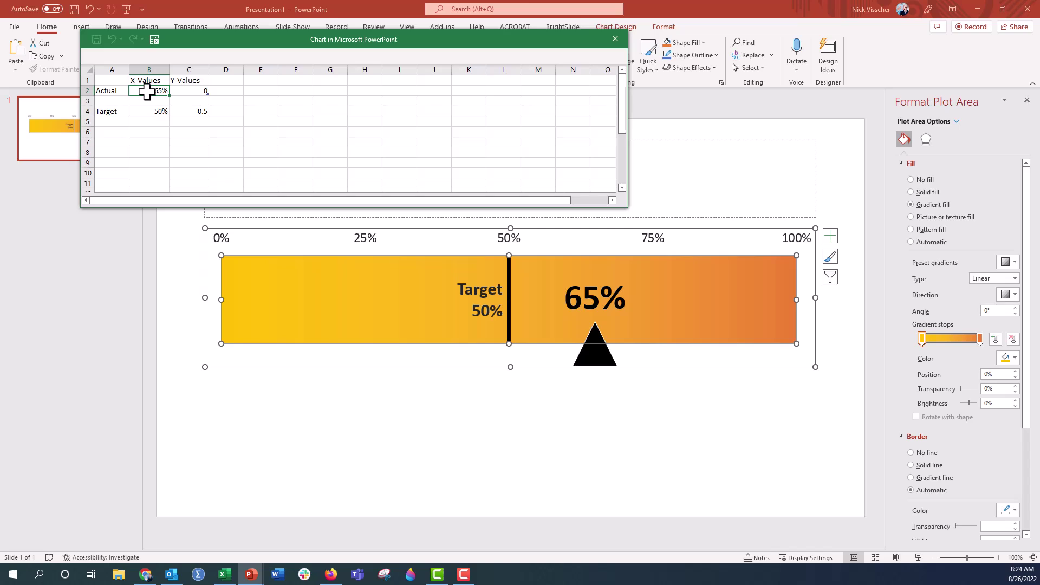
text(90)
key(Return)
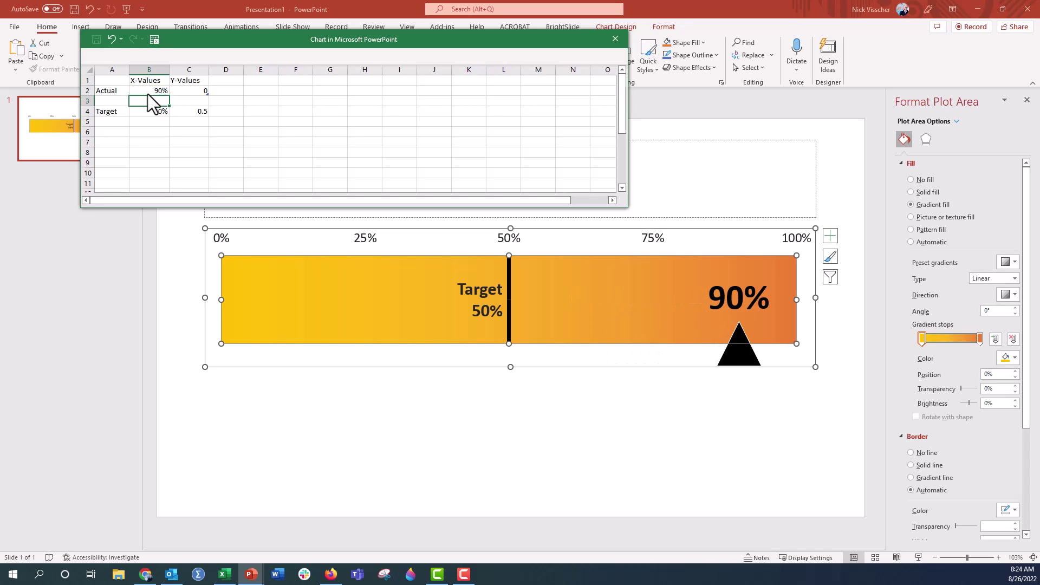
click(157, 115)
text(70)
key(Return)
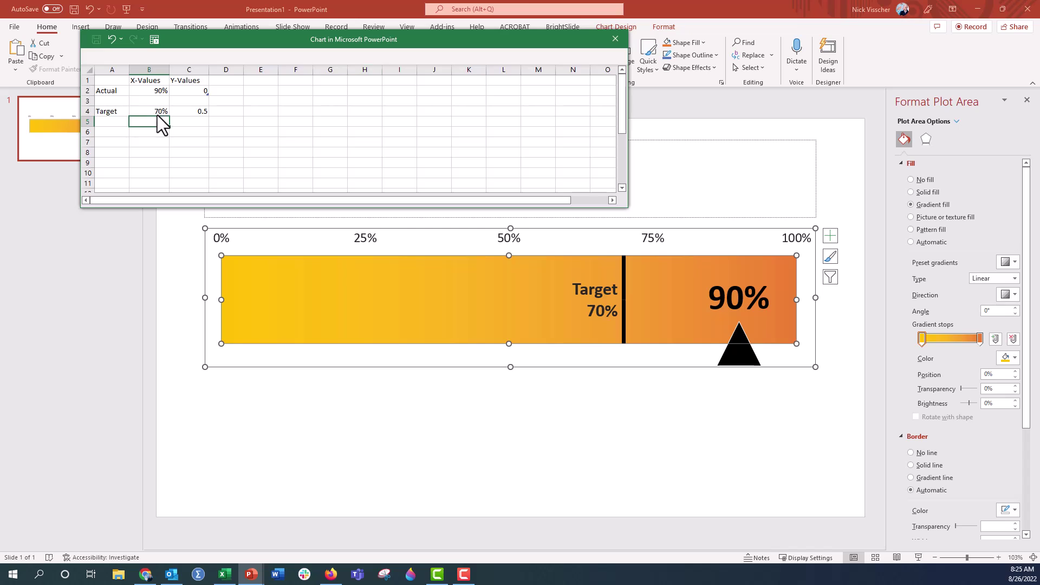
click(615, 39)
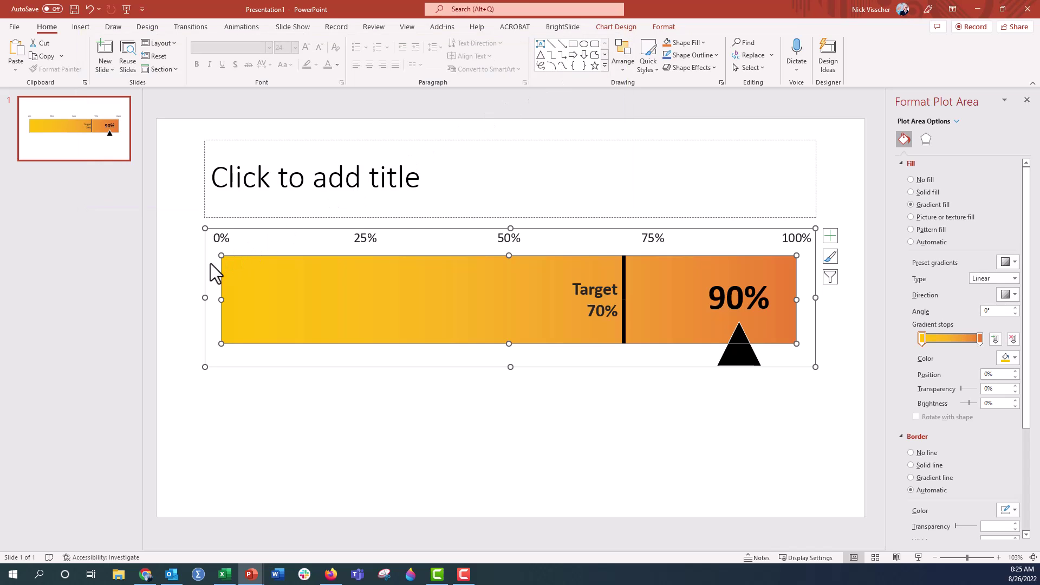
click(184, 278)
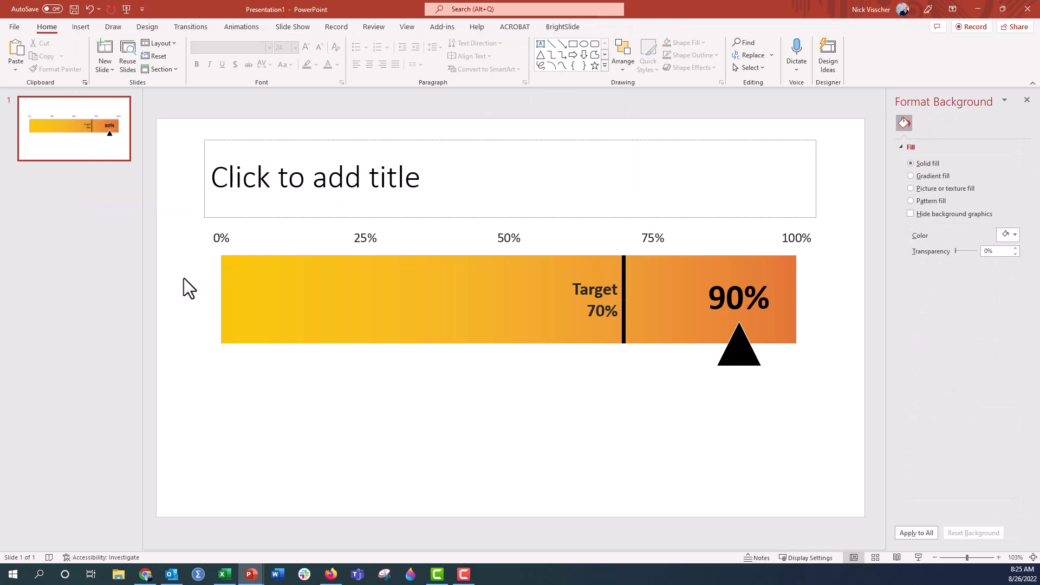